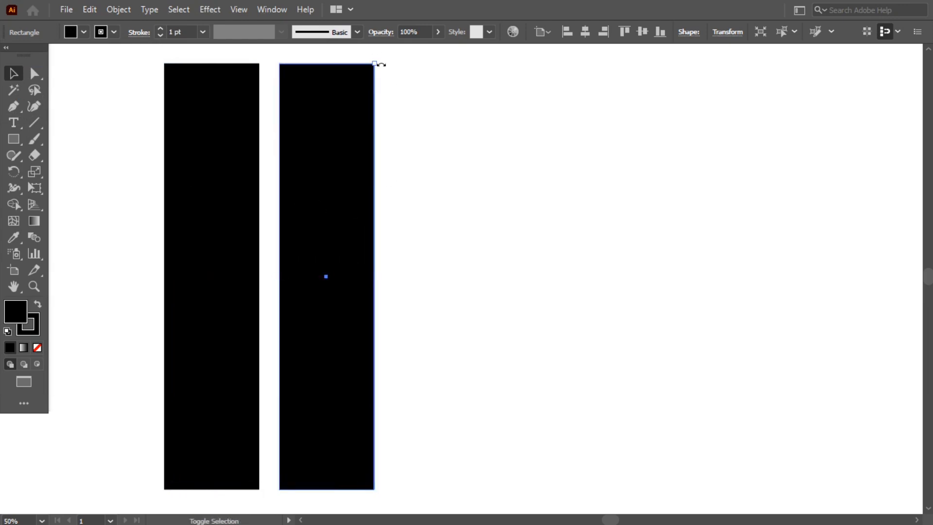
- Rotate the right rectangle to horizontal, then duplicate it into three stacked bars crossing the vertical one, with the middle bar offset leftward
left_click_drag(377, 63, 410, 174)
left_click(411, 176)
left_click_drag(453, 266, 384, 371)
left_click(541, 254)
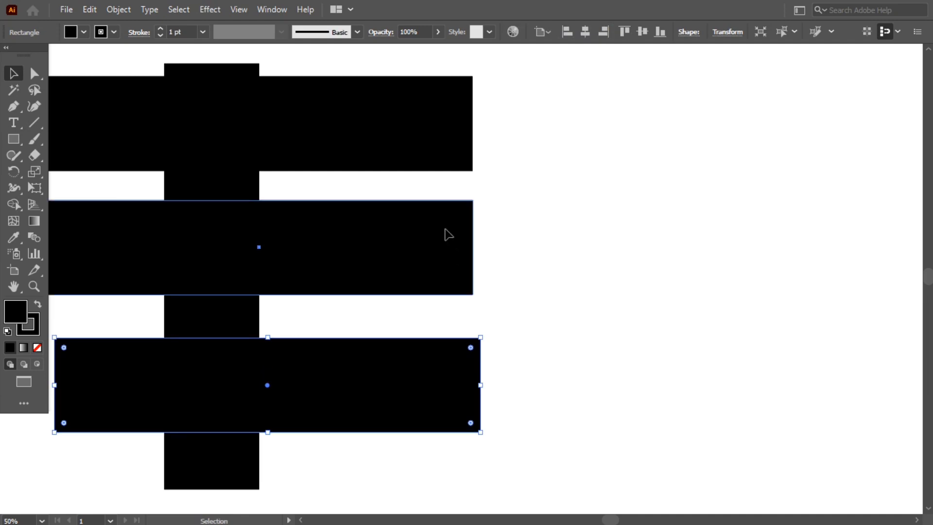
left_click_drag(445, 233, 402, 246)
- Try distributing the vertical spacing across all four bars, then undo the distribution
left_click(547, 111)
left_click_drag(547, 111, 236, 326)
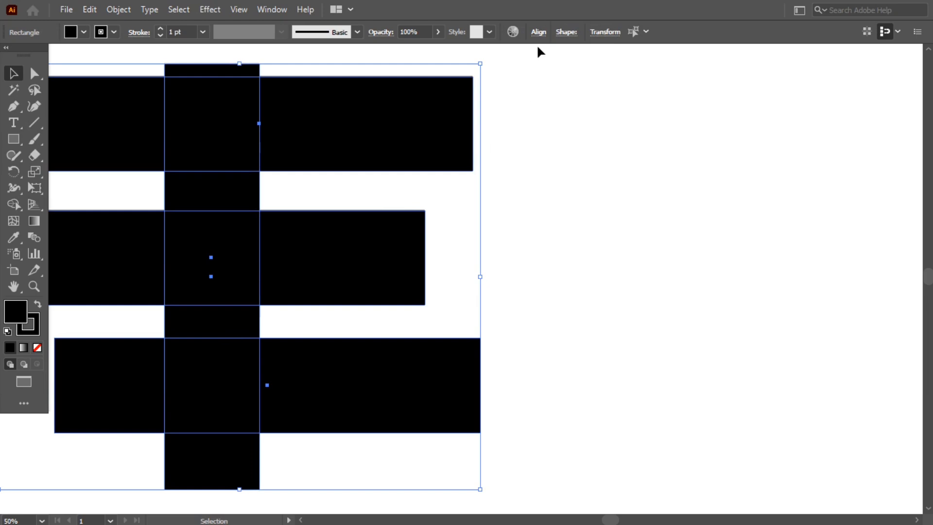
left_click(538, 32)
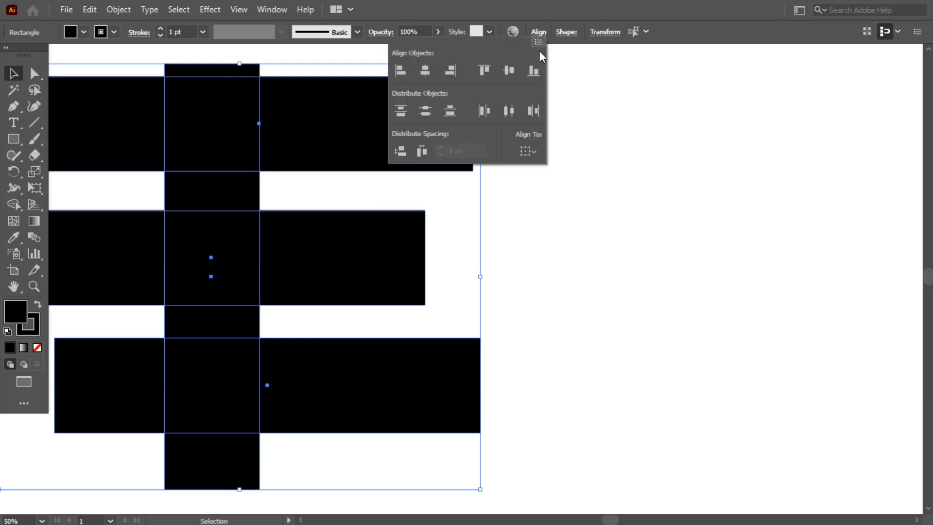
left_click(400, 150)
key("ctrl+z")
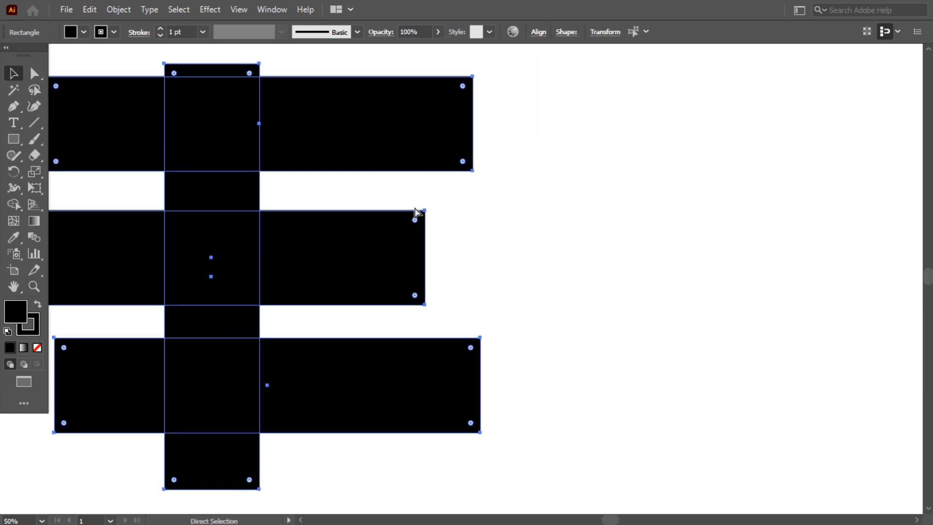
- Distribute the vertical spacing evenly between the three horizontal bars
left_click_drag(567, 120, 360, 388)
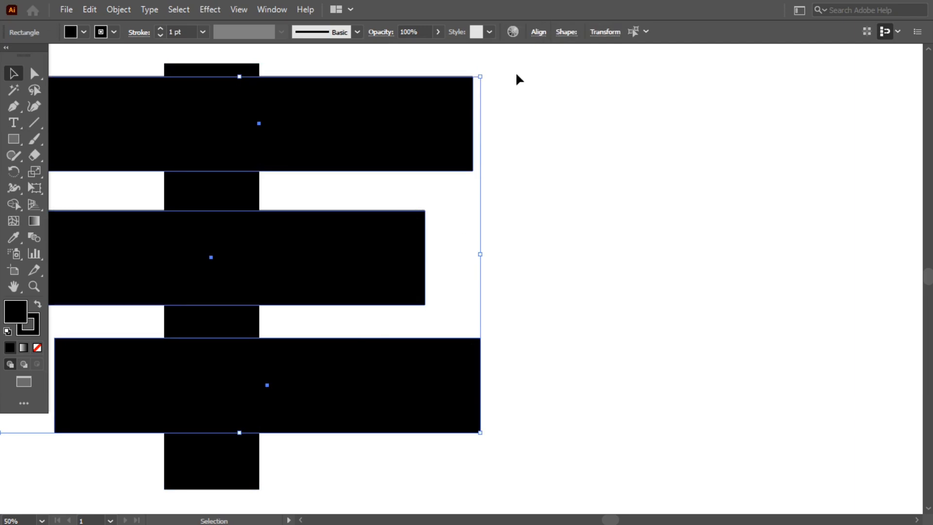
left_click(538, 34)
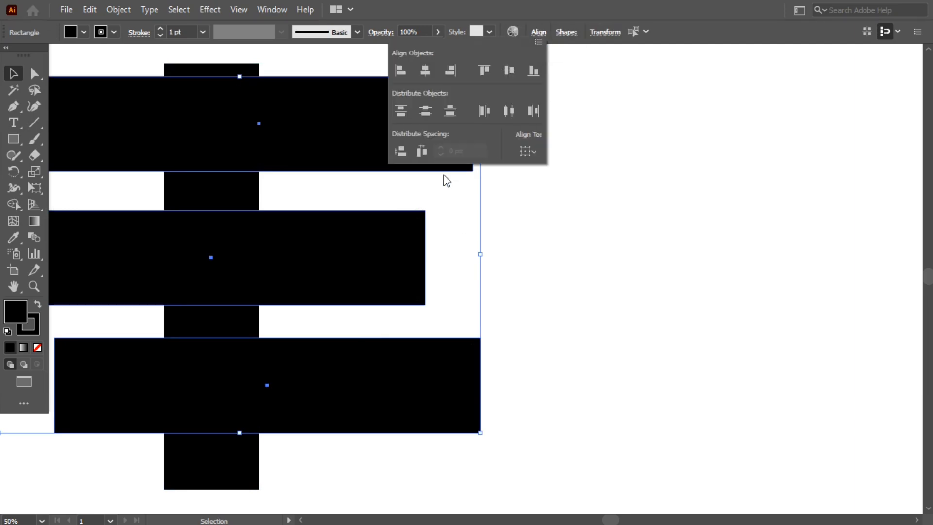
left_click(399, 152)
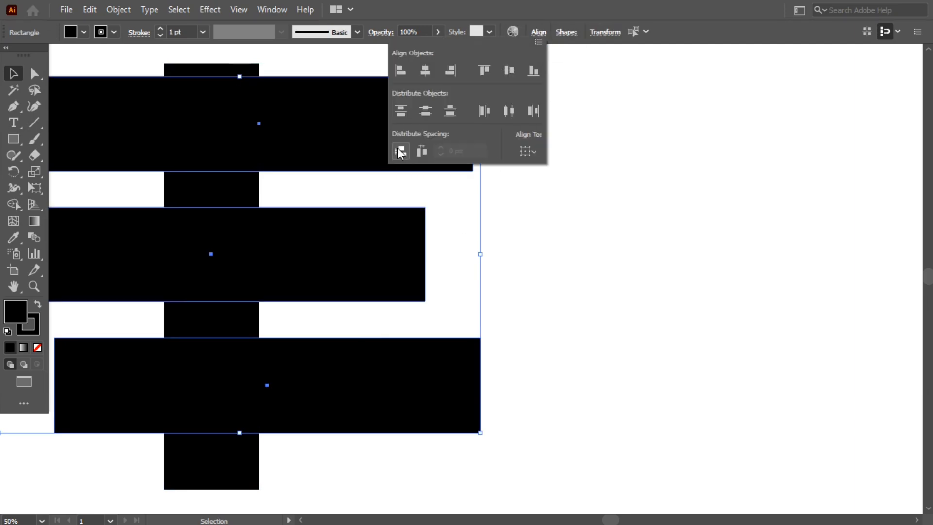
left_click(572, 190)
- Group the upper and middle horizontal bars and right-align the group with the lower bar
left_click_drag(523, 142, 403, 245)
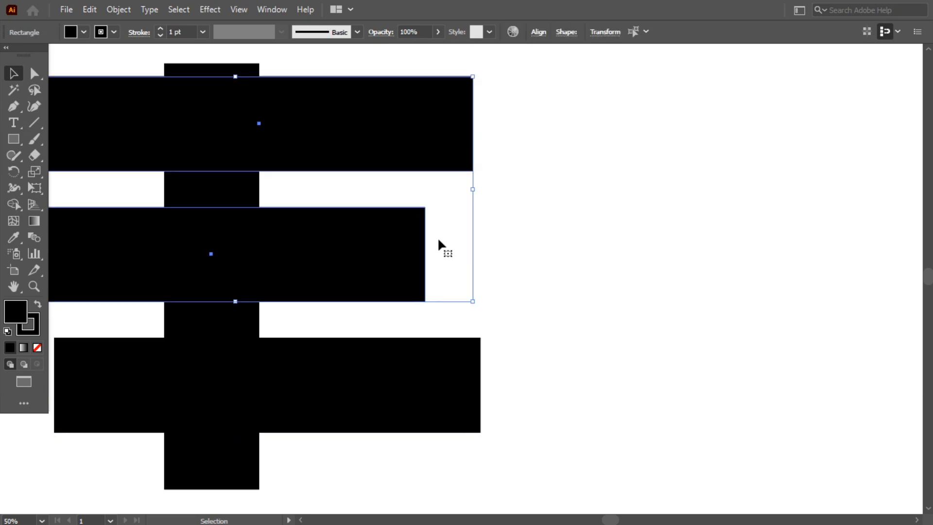
right_click(510, 154)
left_click(544, 236)
left_click_drag(547, 240, 403, 383)
left_click(603, 32)
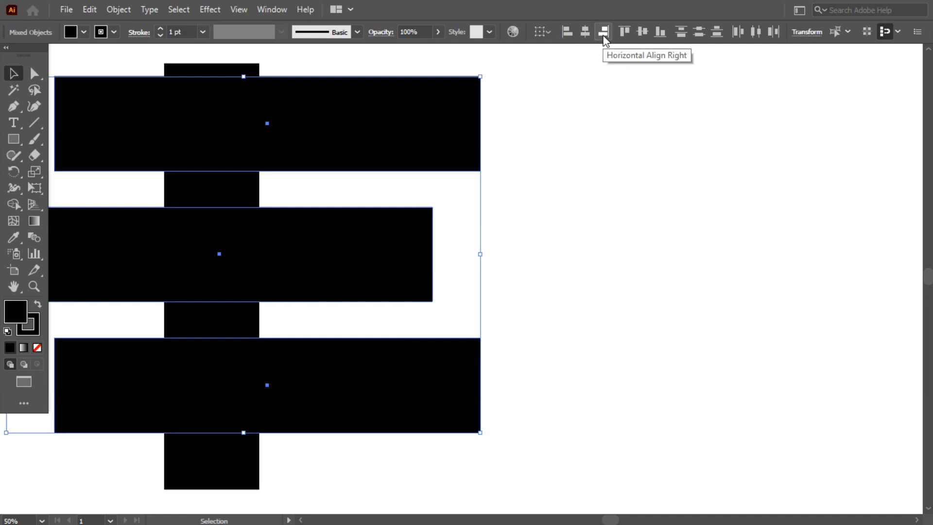
left_click(517, 127)
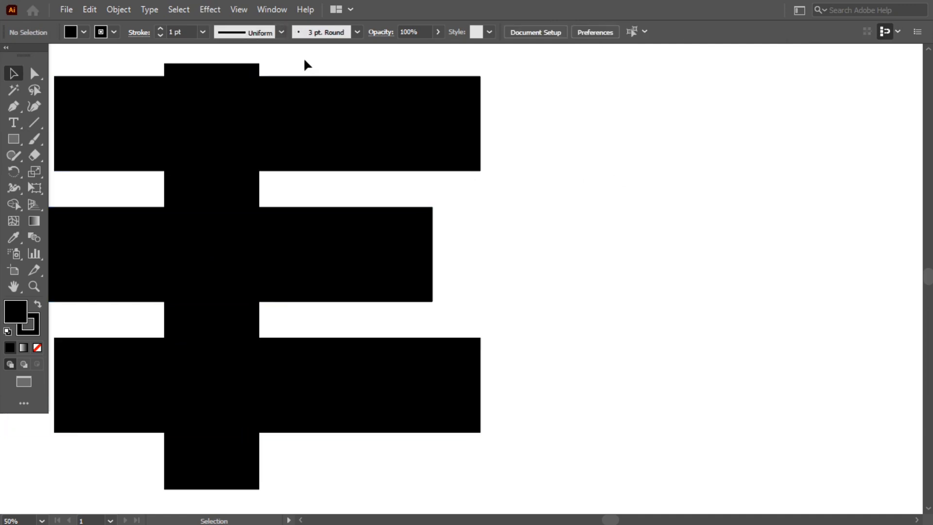
- Try centering the two-bar group vertically on the vertical bar, then undo the alignment
left_click_drag(304, 62, 241, 166)
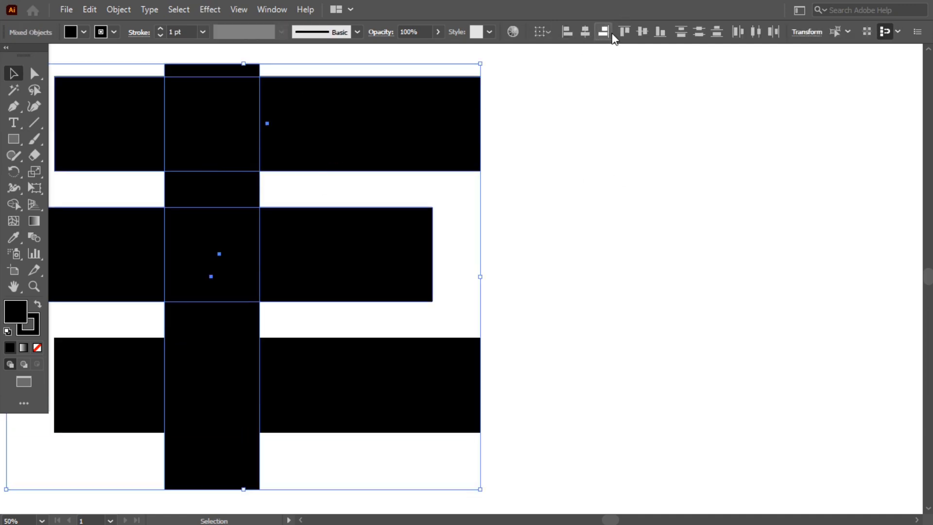
left_click(643, 31)
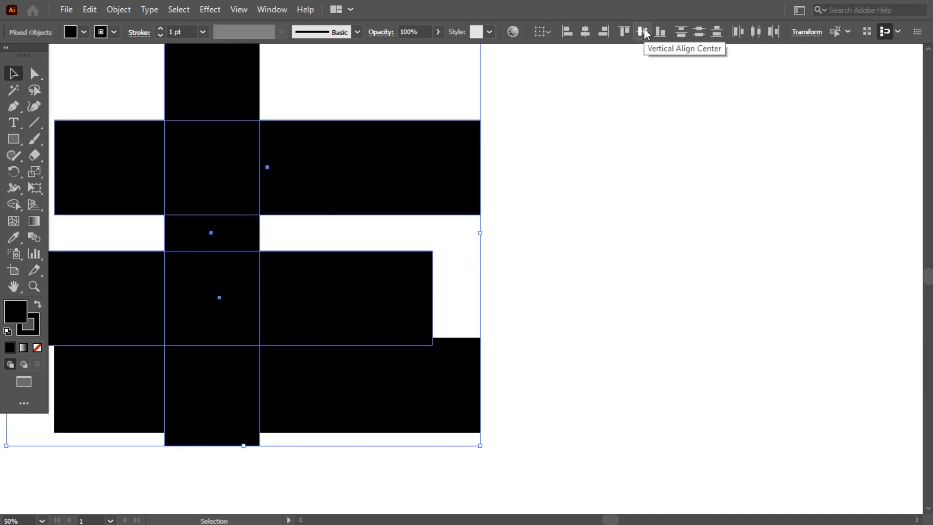
left_click(570, 158)
key("ctrl+z")
key("ctrl+z")
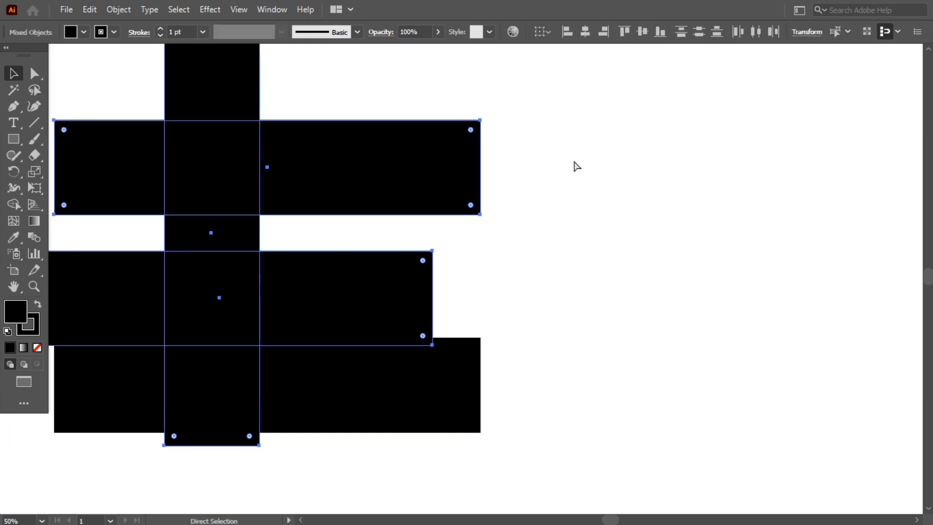
left_click(578, 180)
- Group all three horizontal bars together
left_click(418, 246, "shift")
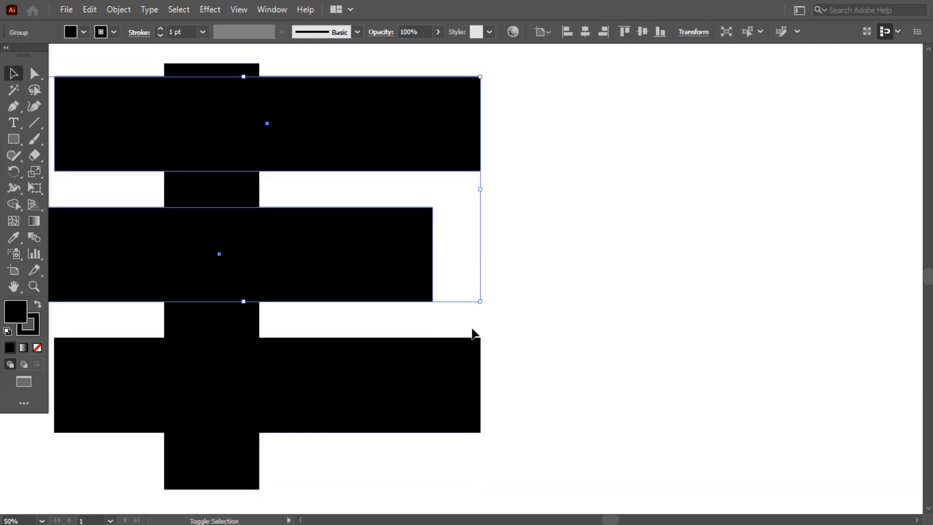
left_click(429, 368, "shift")
right_click(428, 174)
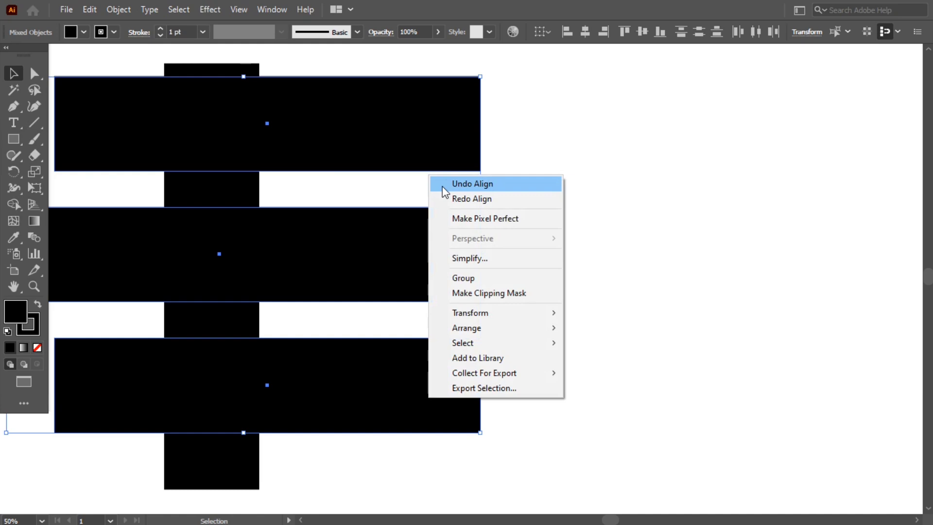
left_click(515, 278)
left_click(569, 234)
- Scale the vertical bar and the horizontal bars down together and reposition them clear of the canvas's left edge
left_click_drag(132, 68, 274, 143)
left_click_drag(87, 287, 150, 287)
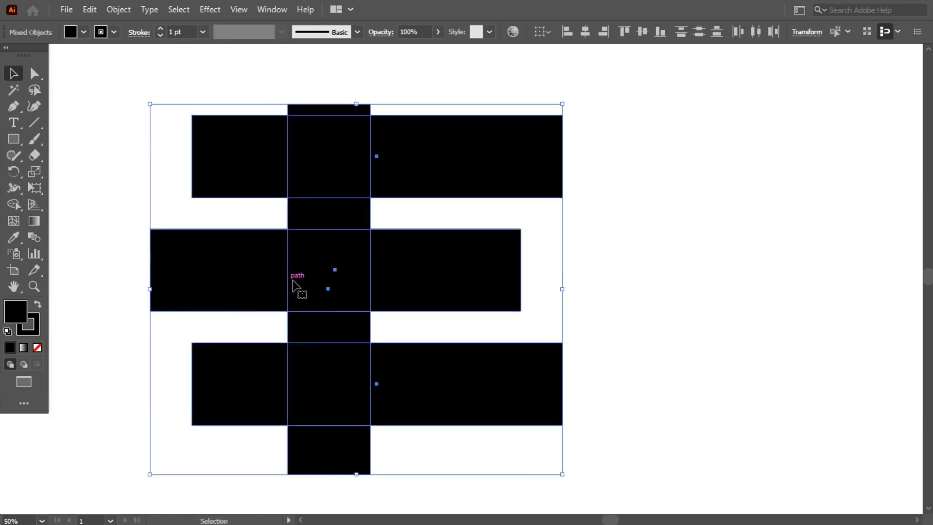
left_click_drag(299, 287, 263, 263)
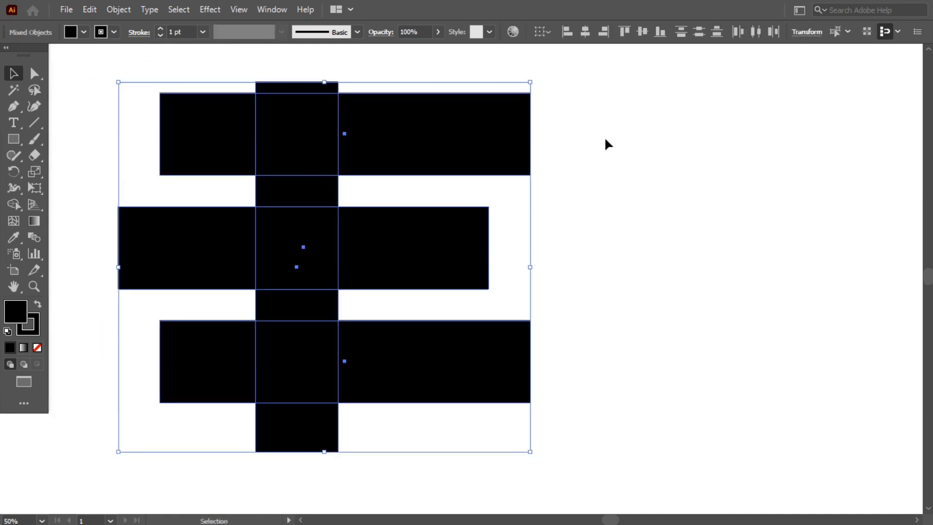
- Center the horizontal bar group vertically on the vertical bar and shift the group slightly left
left_click(642, 32)
left_click(610, 187)
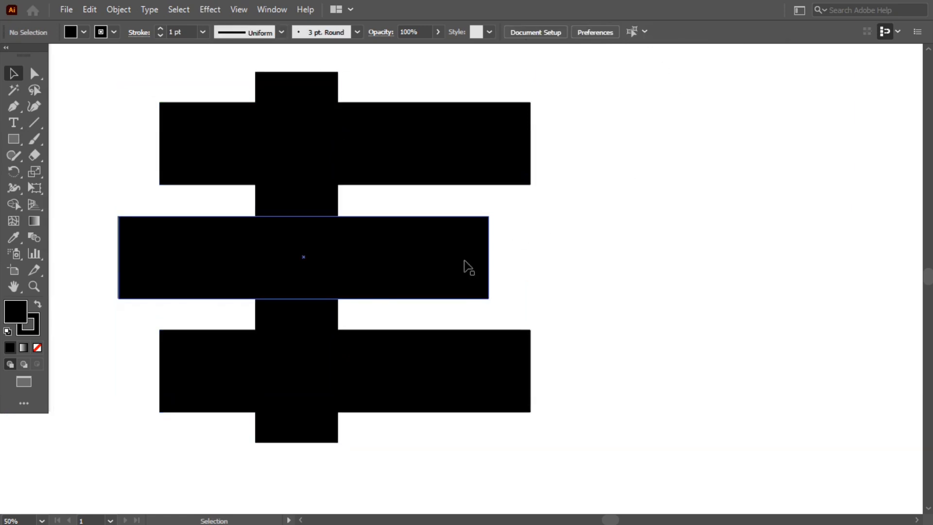
left_click_drag(467, 266, 453, 267)
left_click(513, 266)
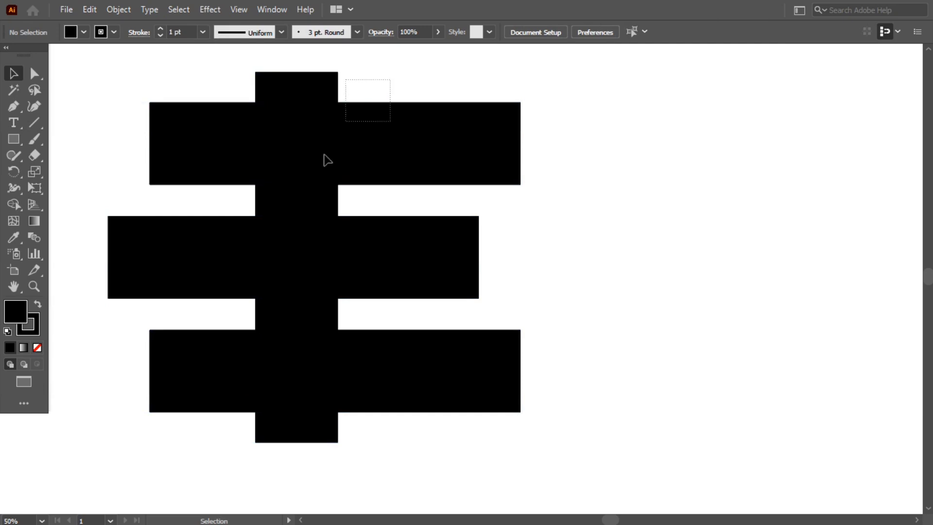
- Remove the parts protruding to the left, above and below with the Shape Builder, leaving a letter E
left_click_drag(324, 155, 340, 214)
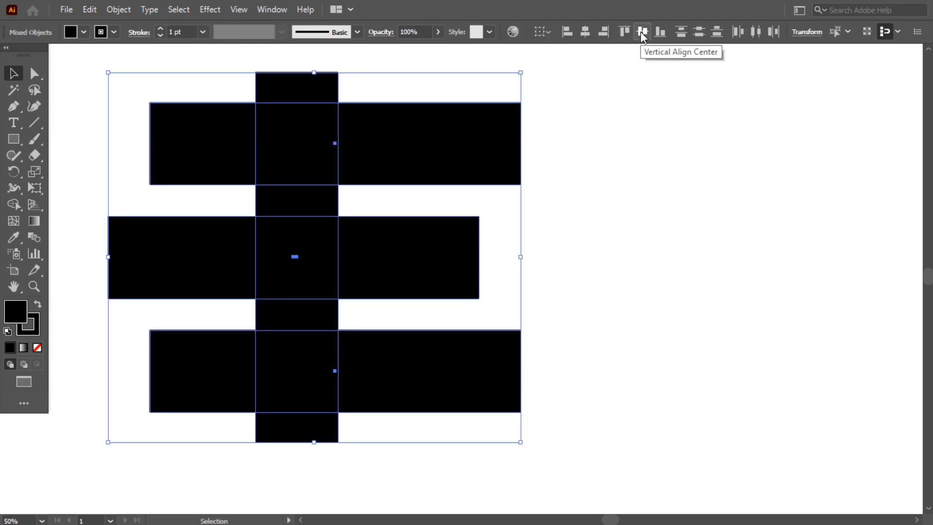
left_click(14, 203)
left_click(222, 166, "alt")
left_click(199, 256, "alt")
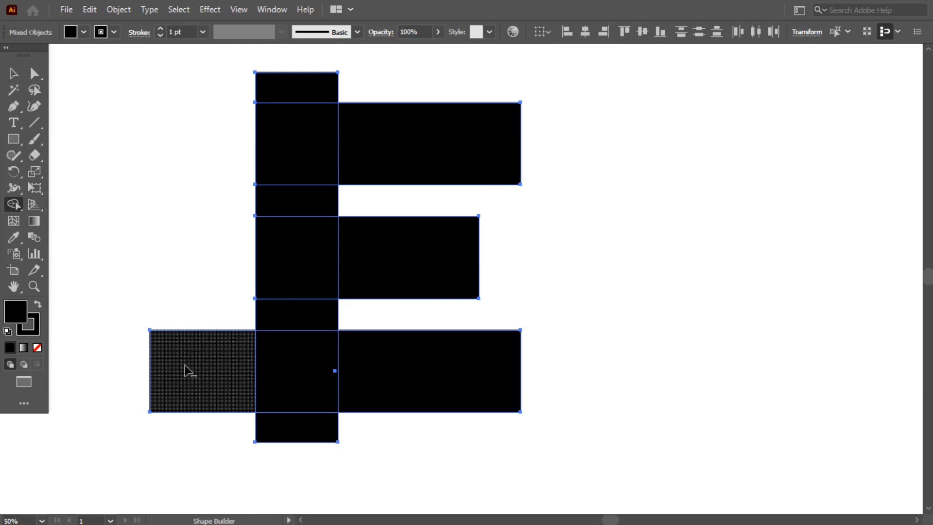
left_click(186, 370, "alt")
left_click(311, 82, "alt")
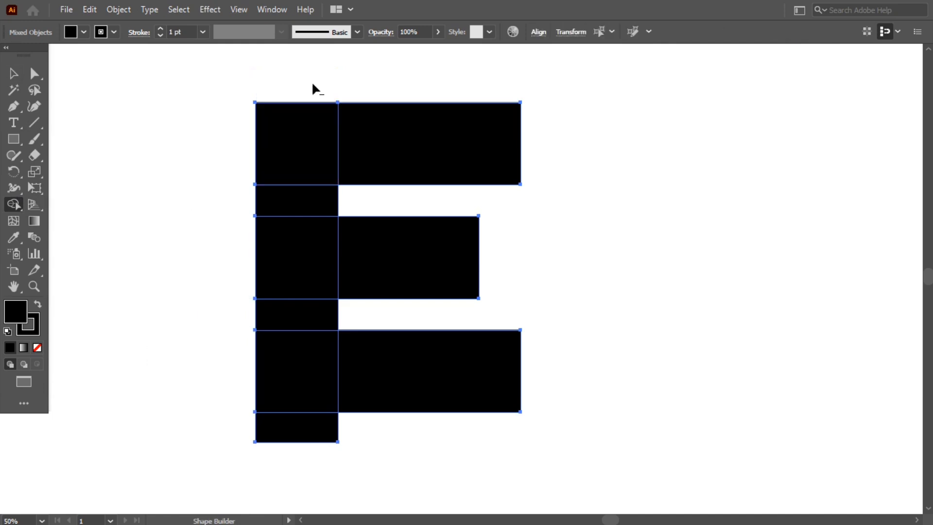
left_click(297, 434, "alt")
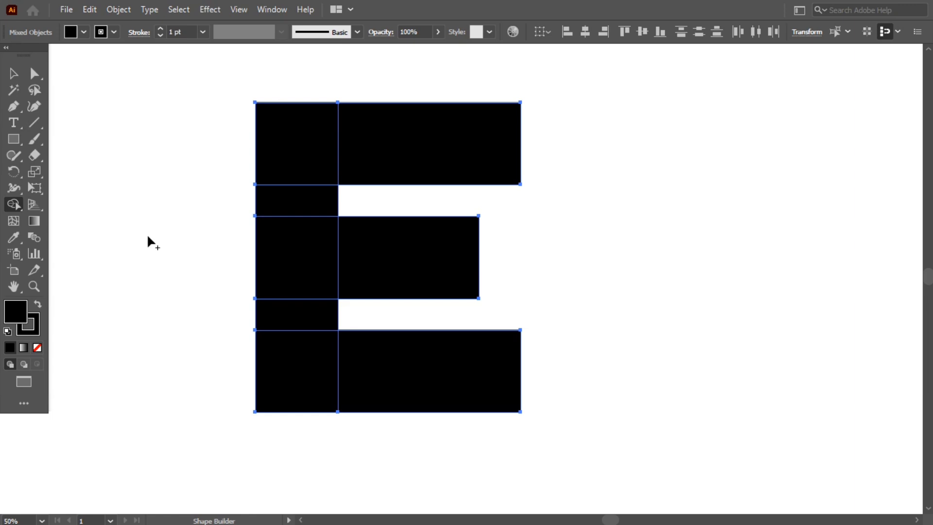
- Merge the segments of the E's stem into one shape with the Shape Builder, keeping the three arms separate
mouse_move(194, 128)
left_mouse_down()
mouse_move(263, 150)
mouse_move(269, 367)
mouse_move(285, 416)
left_mouse_up()
left_click_drag(371, 428, 563, 296)
left_click_drag(581, 268, 456, 257)
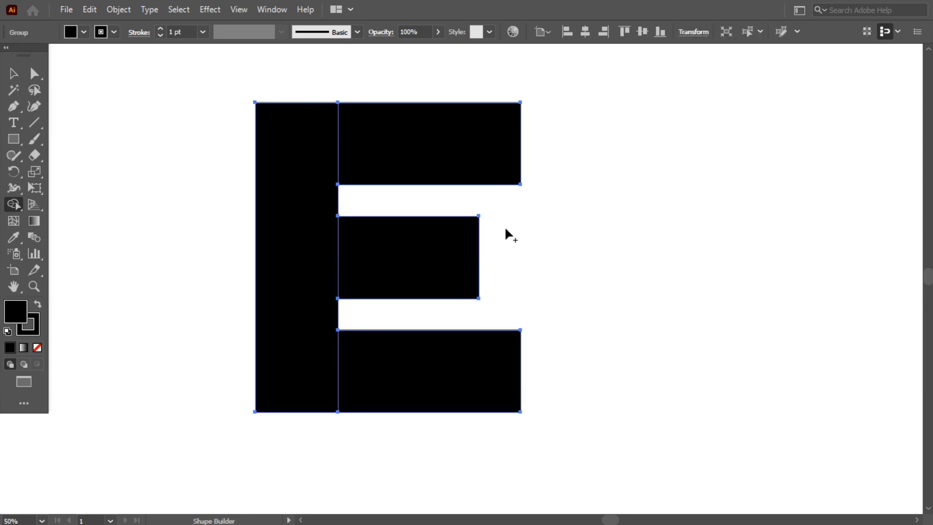
mouse_move(505, 226)
left_mouse_down()
mouse_move(504, 169)
mouse_move(552, 99)
left_mouse_up()
key("v")
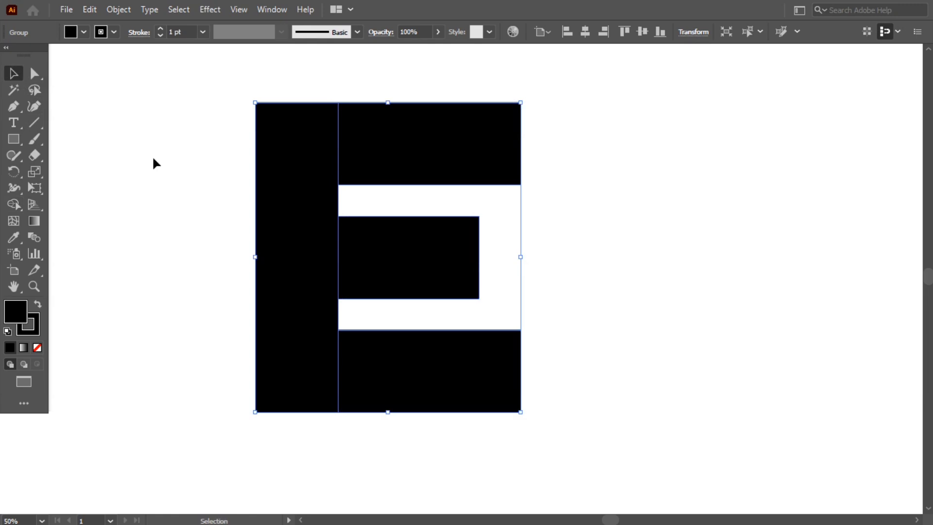
- Copy the letter E and paste the copy directly in front of it
left_click(92, 10)
left_click(121, 71)
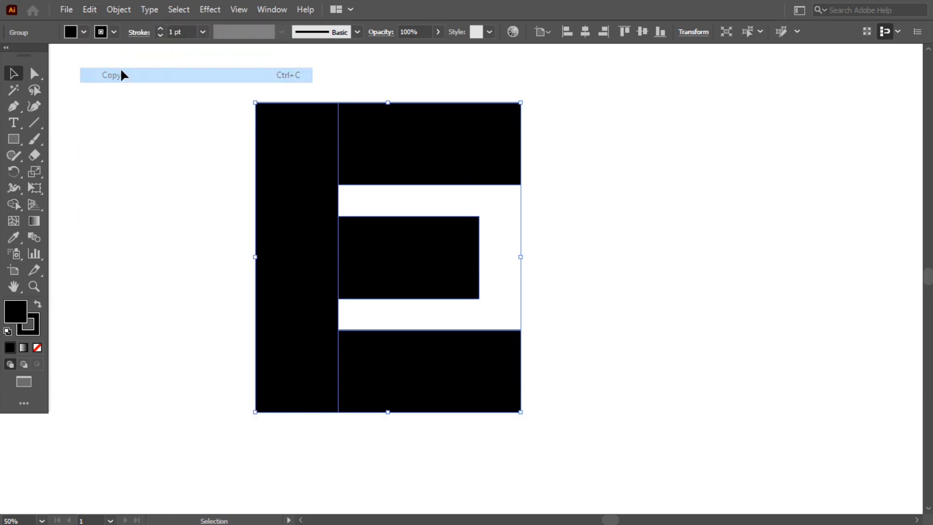
left_click(83, 11)
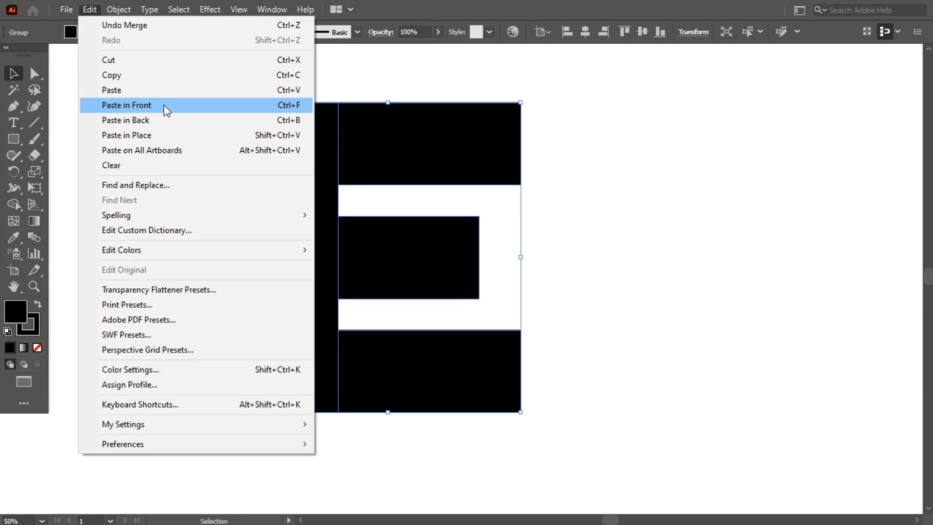
left_click(164, 104)
- Round the top arm's upper-left corner and the stem's lower-right corner on the front copy to a radius of about 155 px
left_click(34, 73)
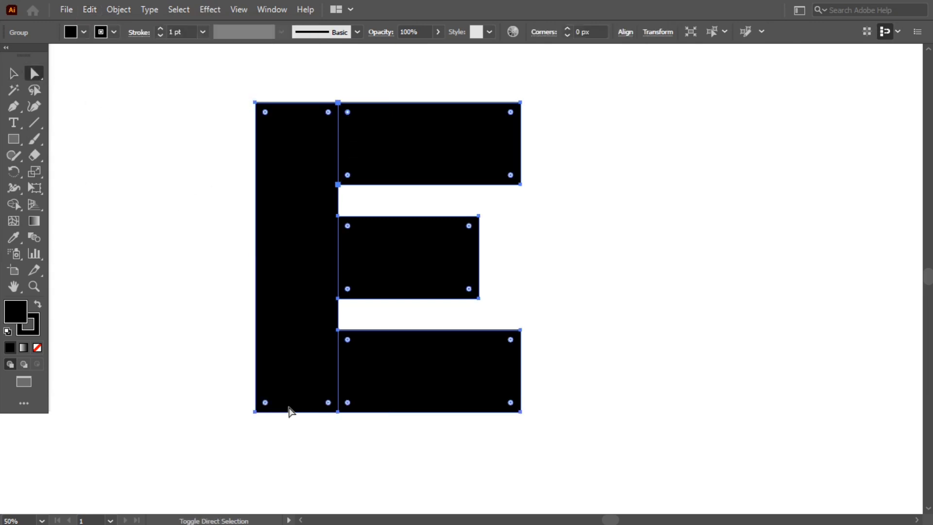
left_click_drag(329, 407, 225, 332)
key("v")
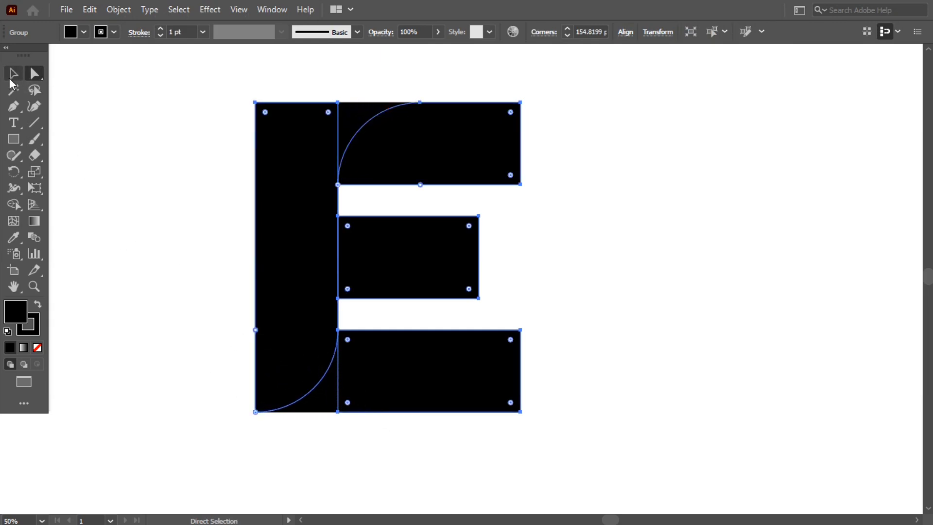
- Merge the overlapping E copies with the Shape Builder, joining the top corner to the stem and the lower corner to the bottom arm
left_click_drag(150, 98, 521, 402)
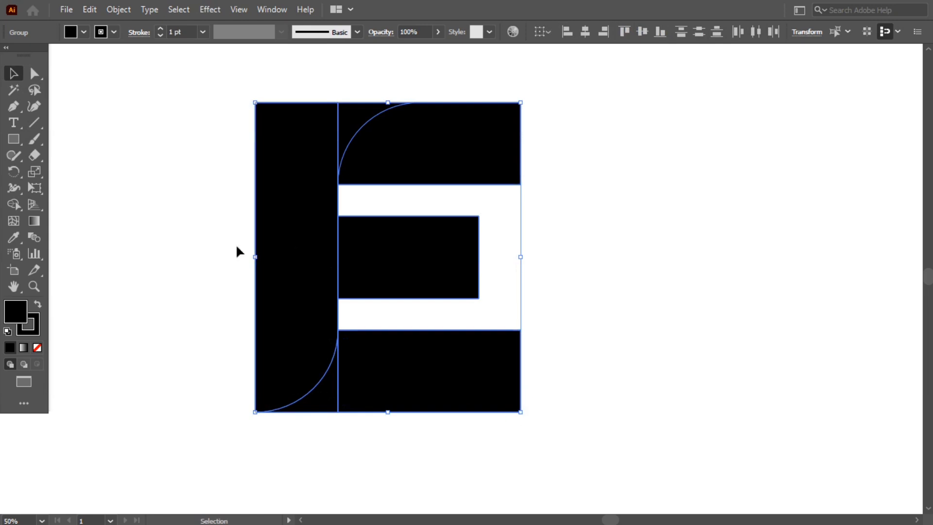
left_click(11, 204)
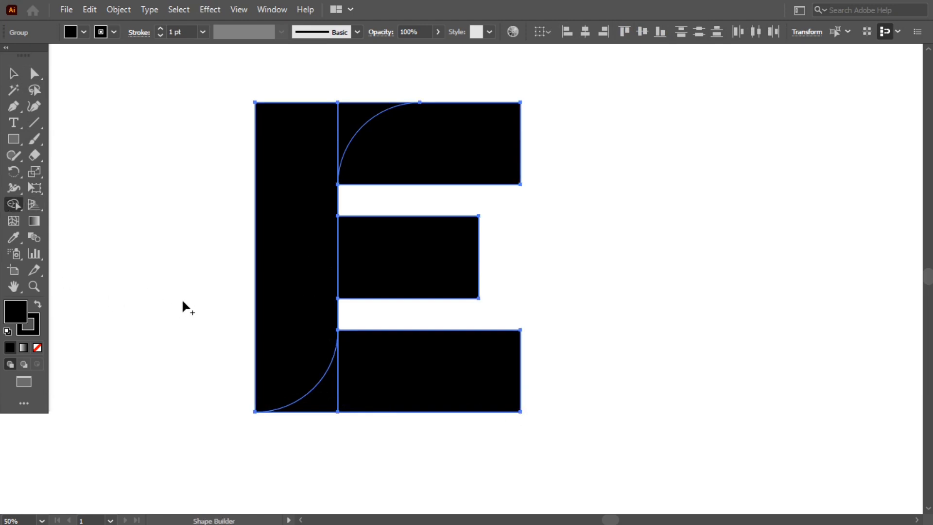
mouse_move(182, 298)
left_mouse_down()
mouse_move(302, 138)
mouse_move(357, 111)
mouse_move(366, 86)
left_mouse_up()
mouse_move(549, 207)
left_mouse_down()
mouse_move(549, 187)
mouse_move(453, 160)
left_mouse_up()
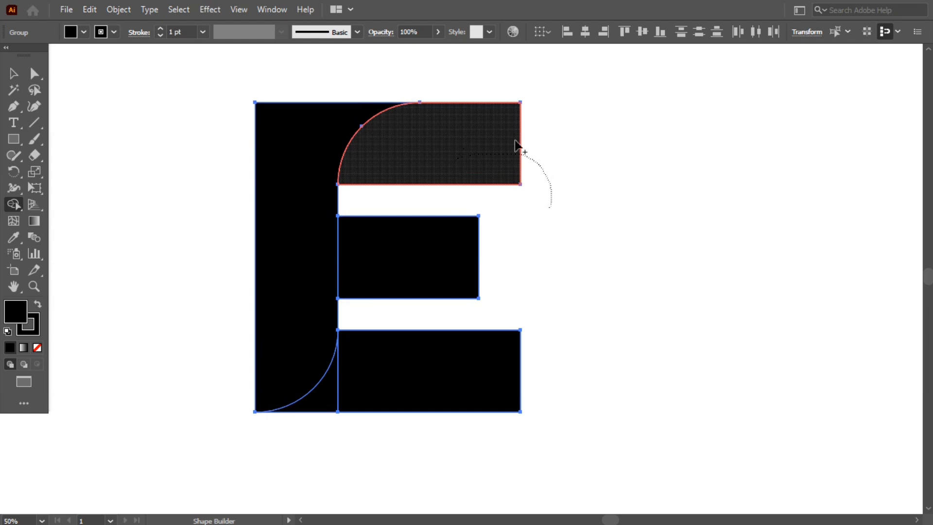
left_click_drag(516, 145, 515, 144)
left_click_drag(521, 286, 403, 210)
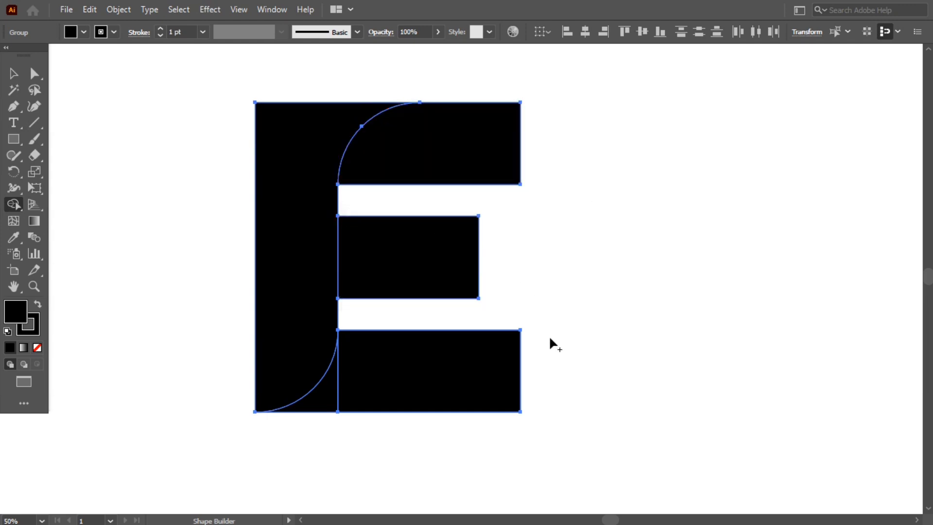
mouse_move(549, 337)
left_mouse_down()
mouse_move(534, 374)
mouse_move(474, 383)
left_mouse_up()
left_click_drag(345, 401, 342, 406)
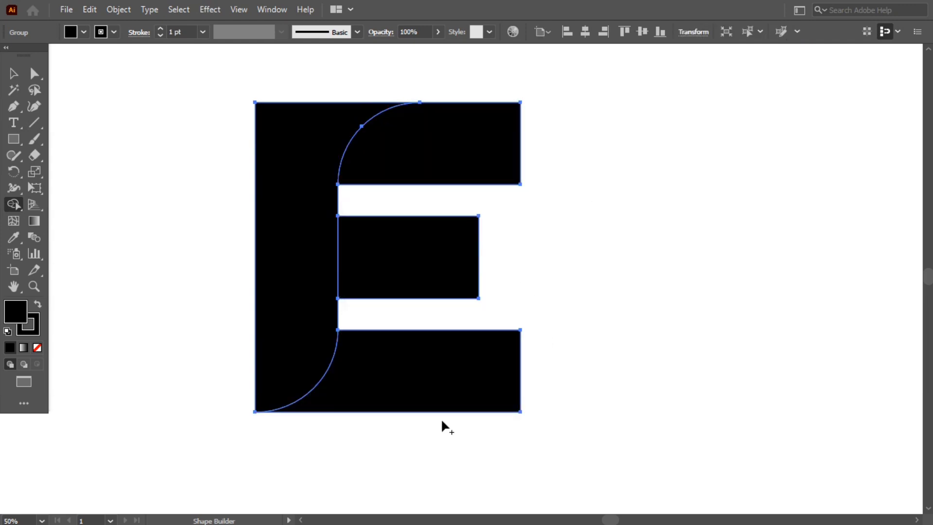
key("v")
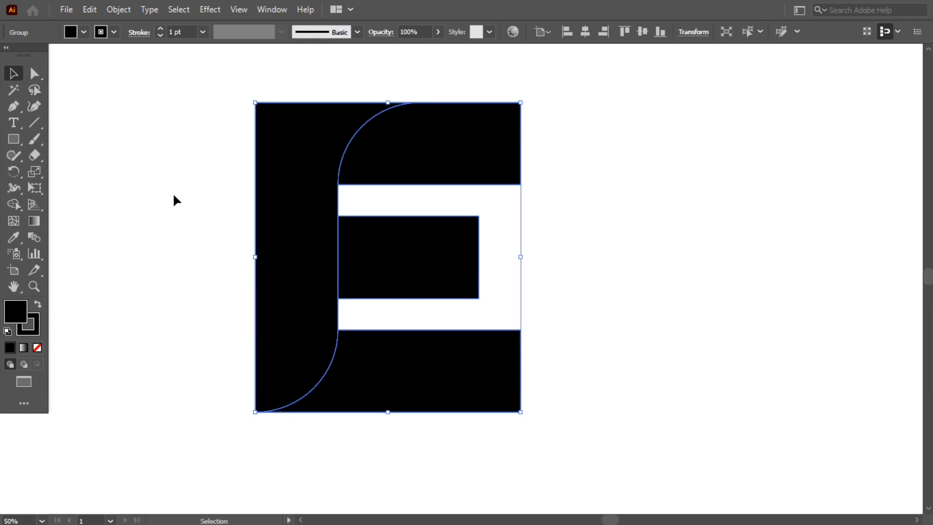
- Scale the letter E down to about two-thirds of its size and open the Sky gradient swatch library beside it
left_click_drag(255, 257, 397, 269)
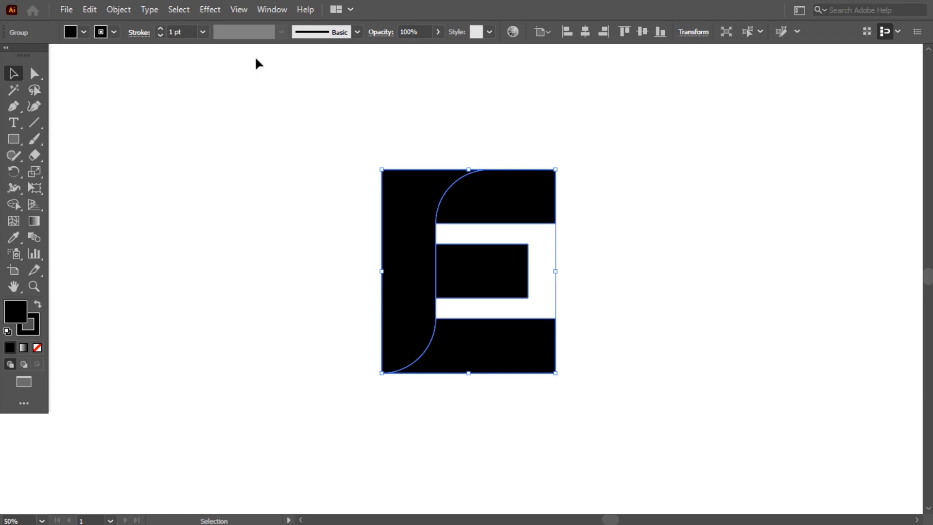
left_click(270, 11)
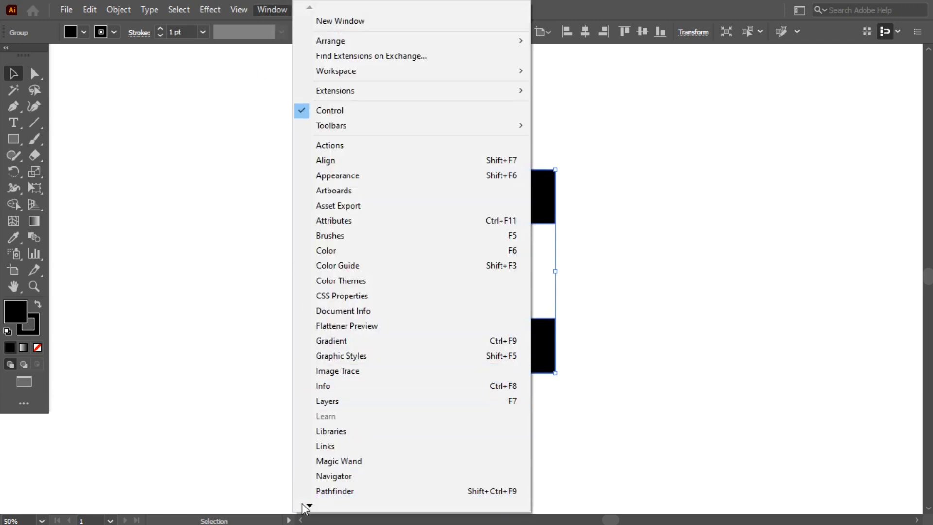
mouse_move(306, 508)
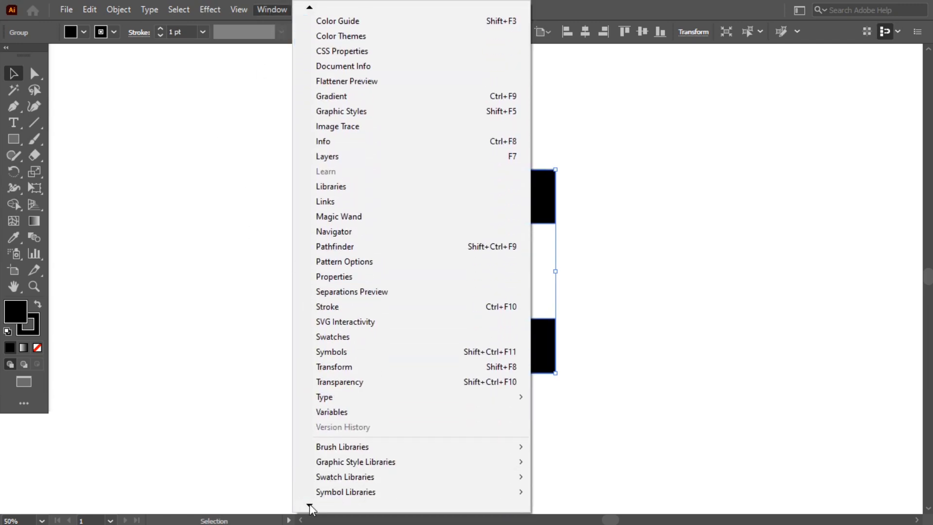
mouse_move(399, 449)
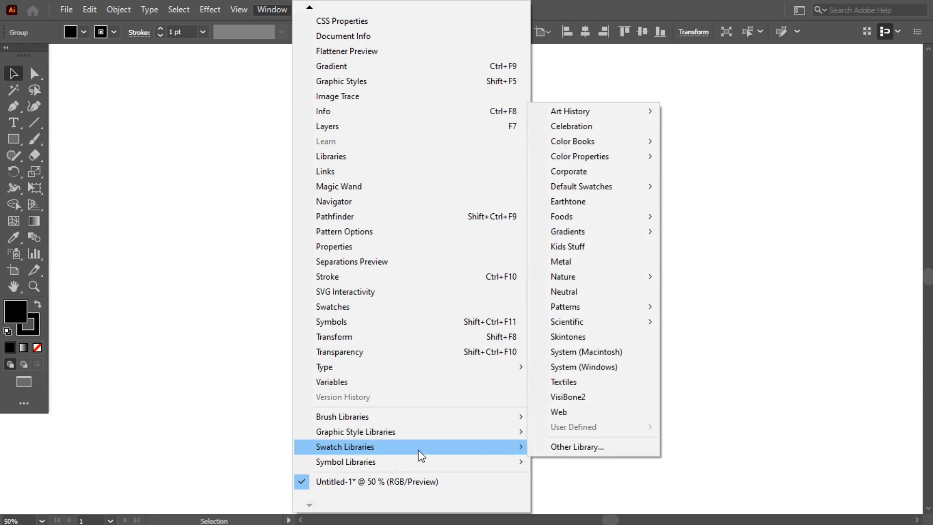
mouse_move(646, 234)
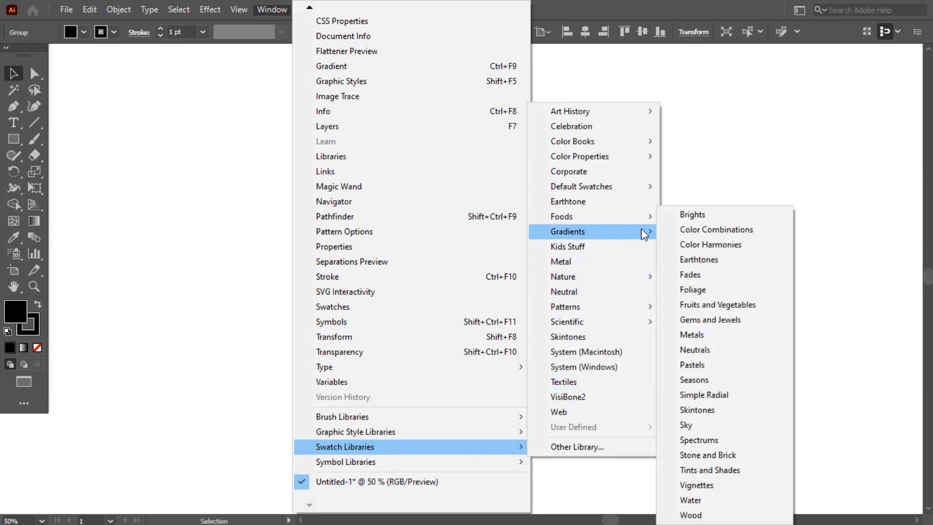
left_click(708, 424)
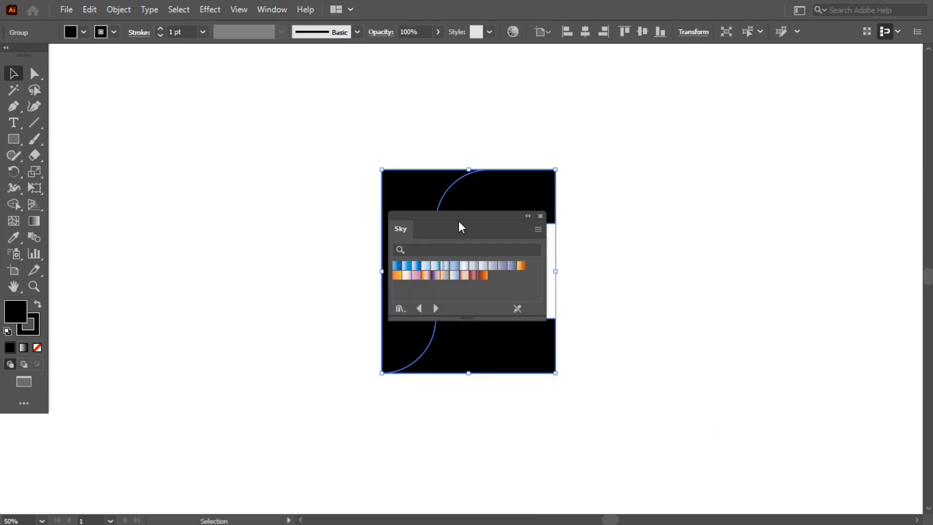
left_click_drag(453, 214, 754, 115)
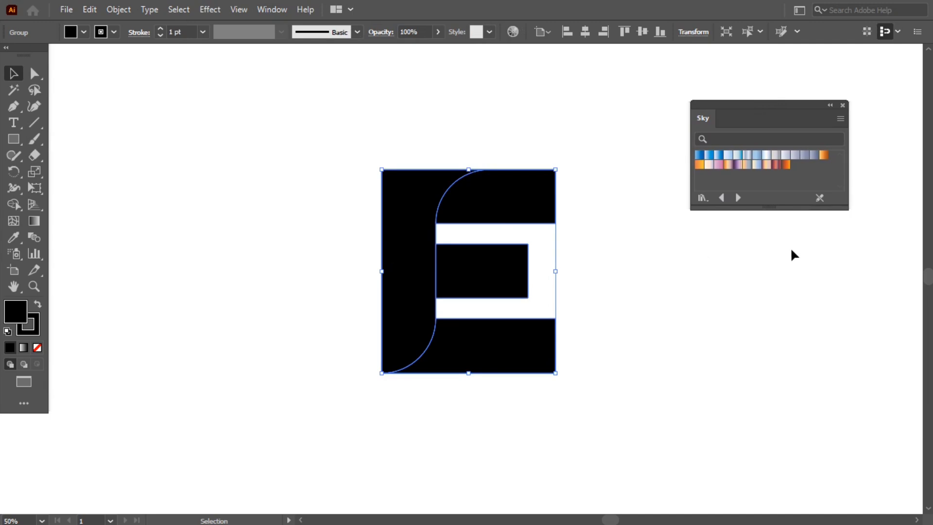
- Fill the whole E with the dark purple to pale orange Sky gradient and close the swatch library
left_click(738, 165)
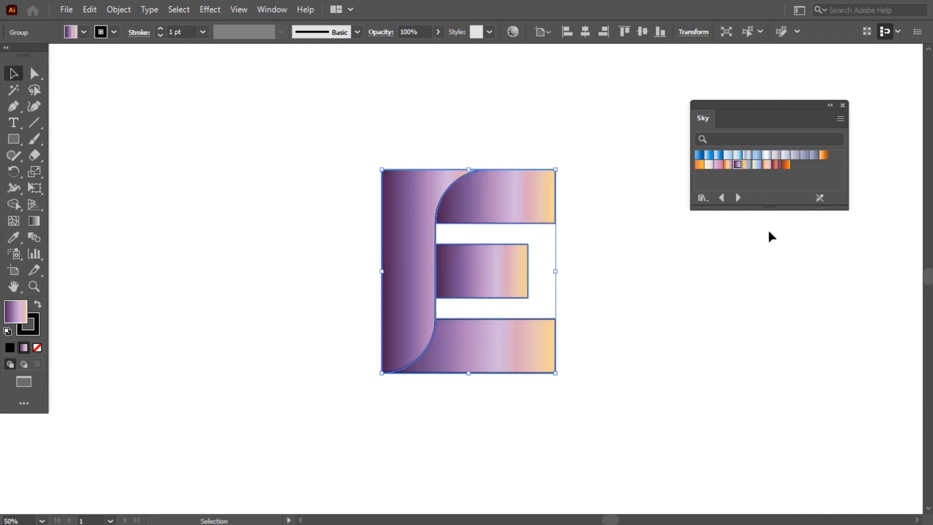
left_click(657, 284)
left_click(843, 105)
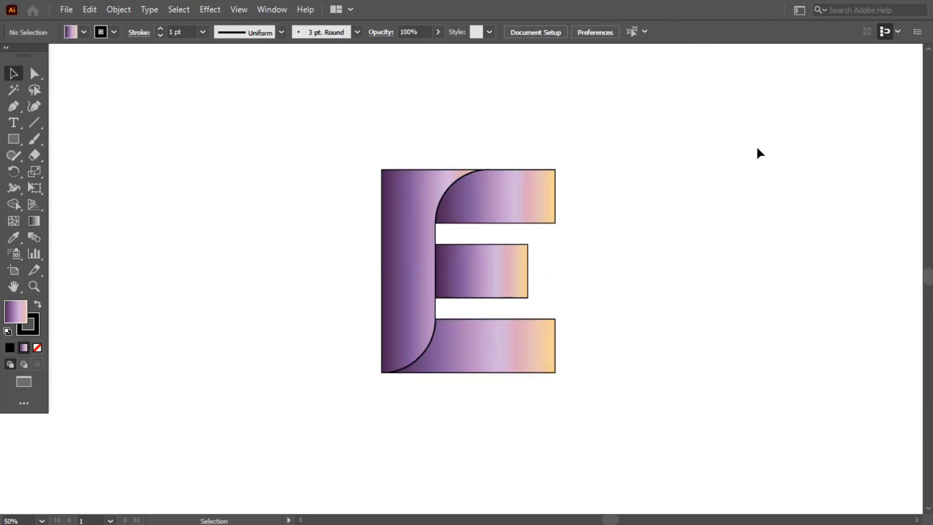
- Set the stroke of the whole E to None and ungroup its shapes
left_click_drag(335, 152, 593, 353)
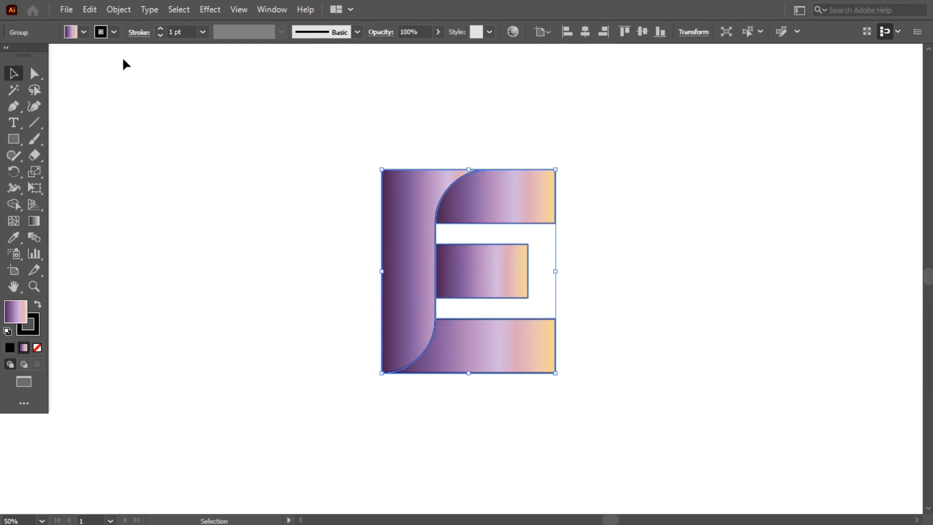
left_click(114, 32)
left_click(7, 56)
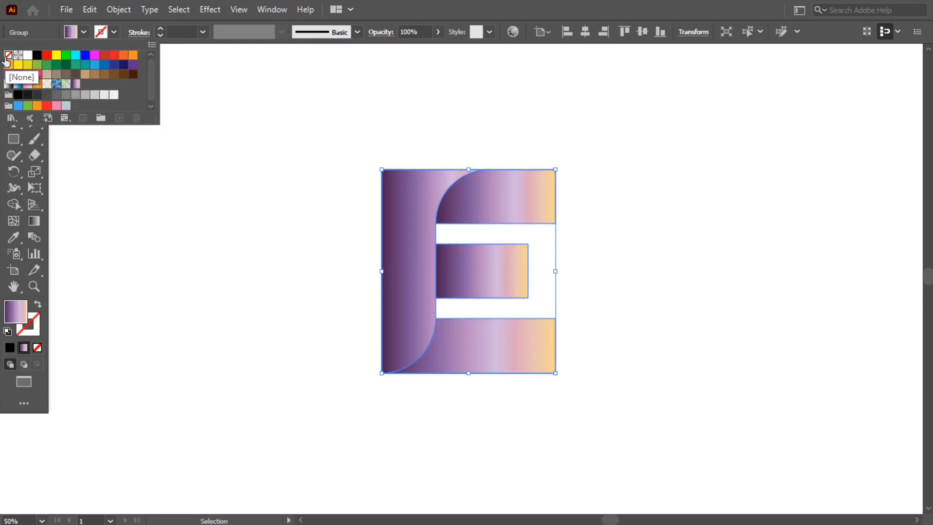
left_click(221, 185)
left_click(208, 159)
left_click(416, 260)
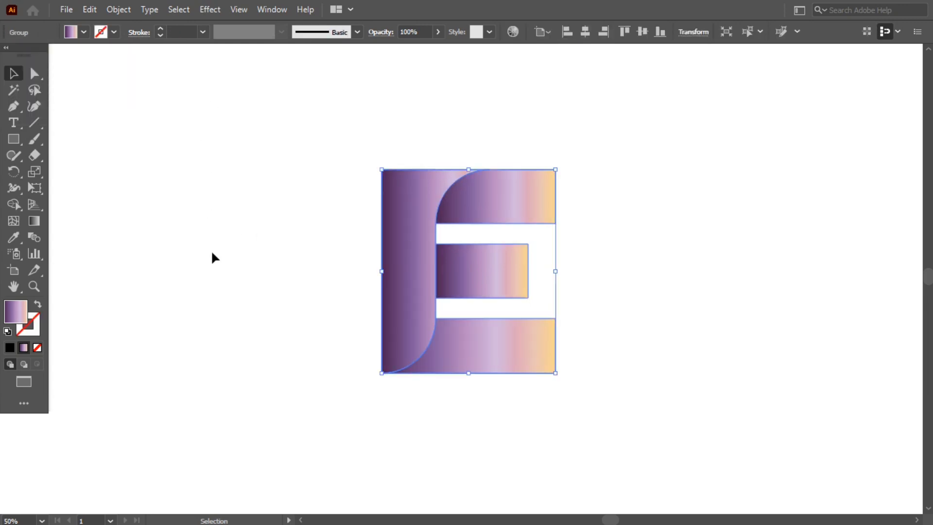
right_click(203, 169)
left_click(267, 280)
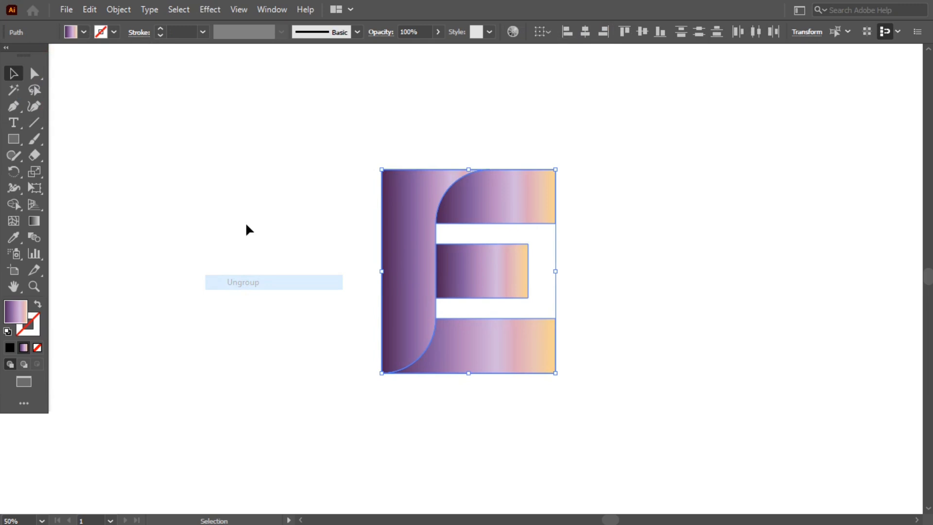
- Check that the E's top, middle and bottom arms and its stem can each be selected separately
left_click(502, 210)
left_click(343, 144)
left_click(475, 274)
left_click(534, 308)
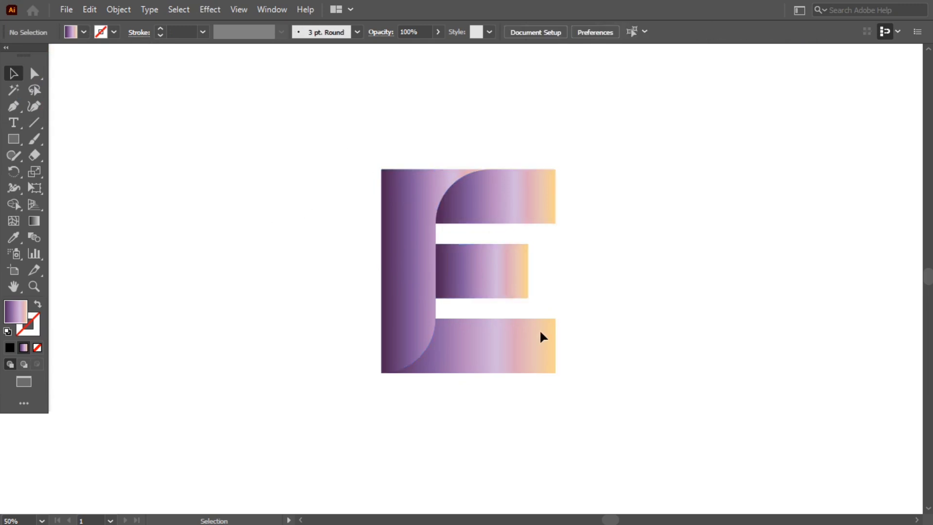
left_click(526, 347)
left_click(280, 274)
left_click(417, 296)
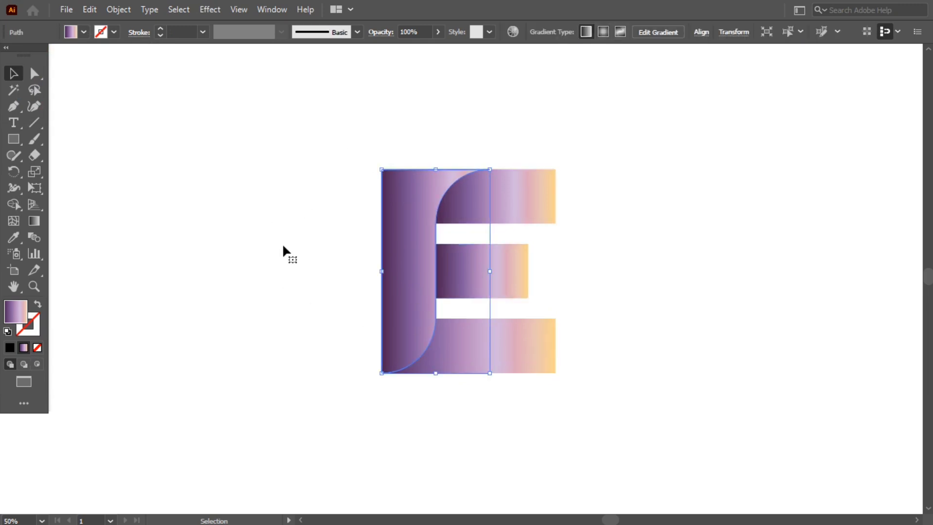
left_click(188, 267)
- Stretch the stem's gradient horizontally far beyond both sides of the E so the stem takes only its light purple range
left_click(406, 264)
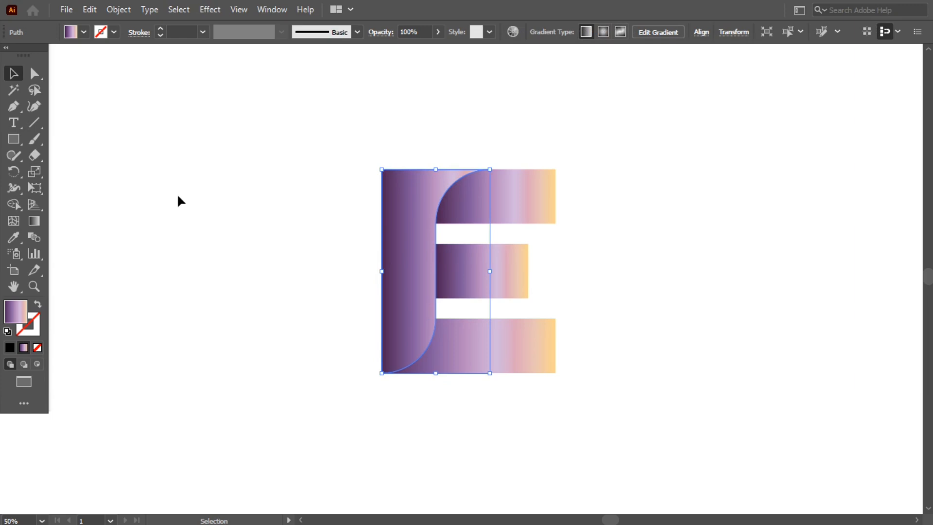
left_click(33, 221)
mouse_move(202, 276)
left_mouse_down()
mouse_move(638, 290)
mouse_move(773, 282)
mouse_move(703, 292)
left_mouse_up()
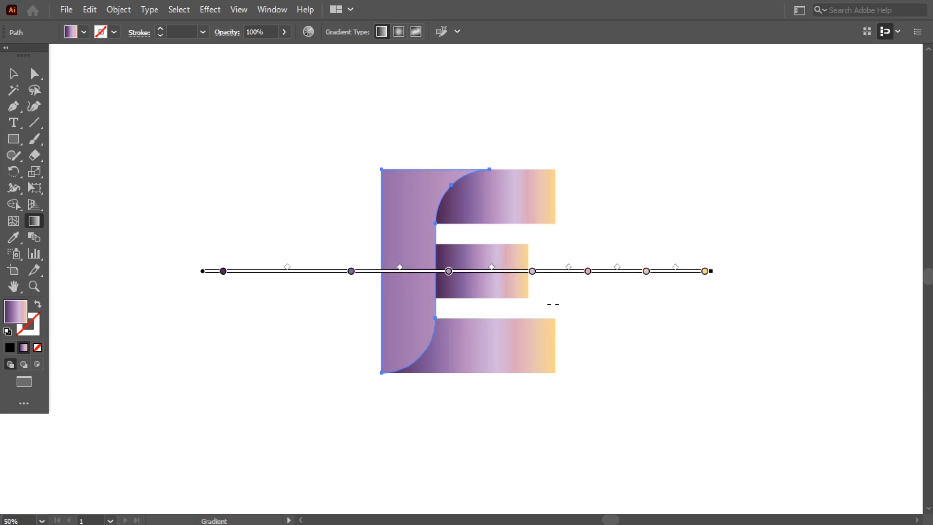
left_click(14, 74)
left_click(194, 164)
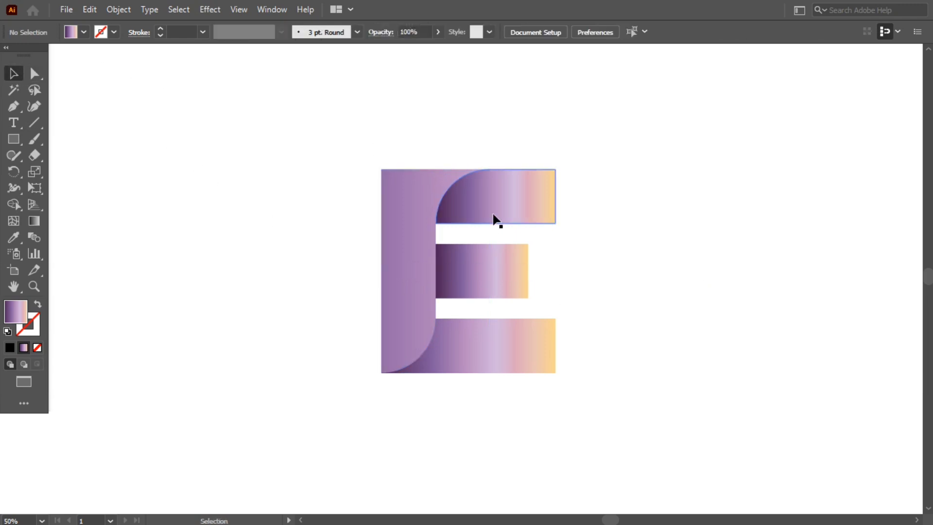
- Redirect the top arm's gradient diagonally down to the right, running from dark purple at the curve to light purple at the end
left_click(493, 218)
left_click(34, 221)
mouse_move(379, 155)
left_mouse_down()
mouse_move(714, 298)
mouse_move(852, 403)
mouse_move(714, 308)
mouse_move(791, 327)
mouse_move(814, 343)
mouse_move(675, 283)
mouse_move(687, 240)
mouse_move(787, 258)
mouse_move(785, 266)
left_mouse_up()
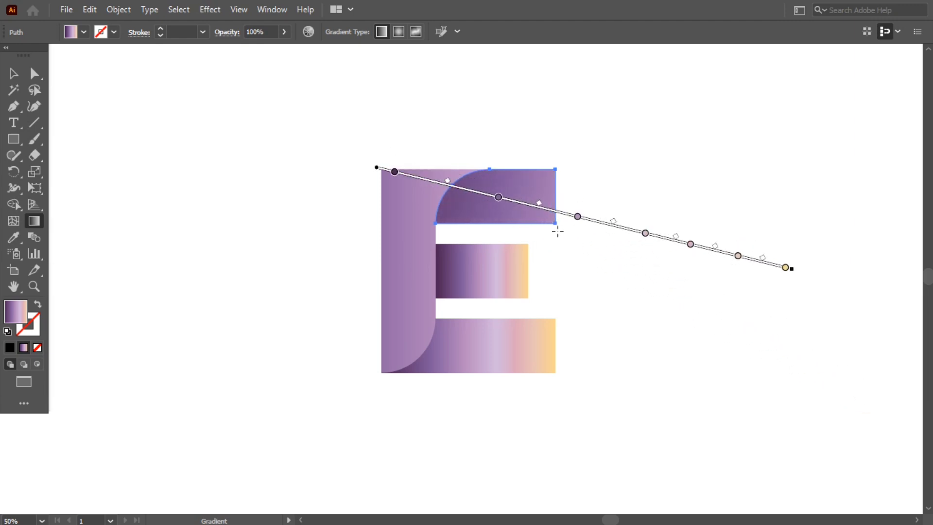
left_click_drag(557, 231, 451, 193)
mouse_move(566, 240)
left_mouse_down()
mouse_move(666, 283)
mouse_move(688, 256)
mouse_move(677, 252)
mouse_move(677, 228)
mouse_move(697, 224)
mouse_move(679, 237)
mouse_move(685, 249)
mouse_move(721, 238)
mouse_move(705, 233)
mouse_move(710, 280)
mouse_move(700, 261)
mouse_move(681, 265)
mouse_move(676, 292)
mouse_move(662, 283)
left_mouse_up()
left_click(14, 74)
left_click(102, 142)
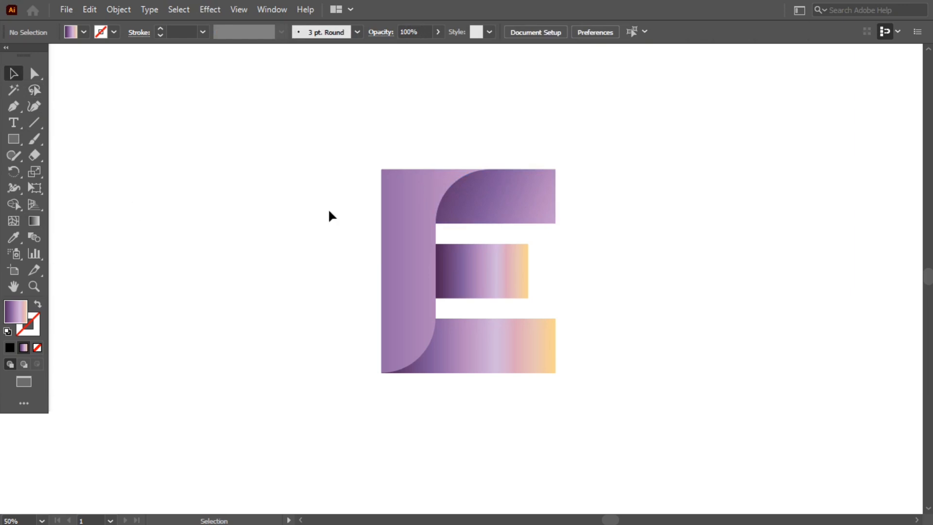
- Stretch the middle arm's gradient horizontally slightly past both ends, running from dark purple at the stem to pale lilac
left_click(514, 284)
left_click(33, 221)
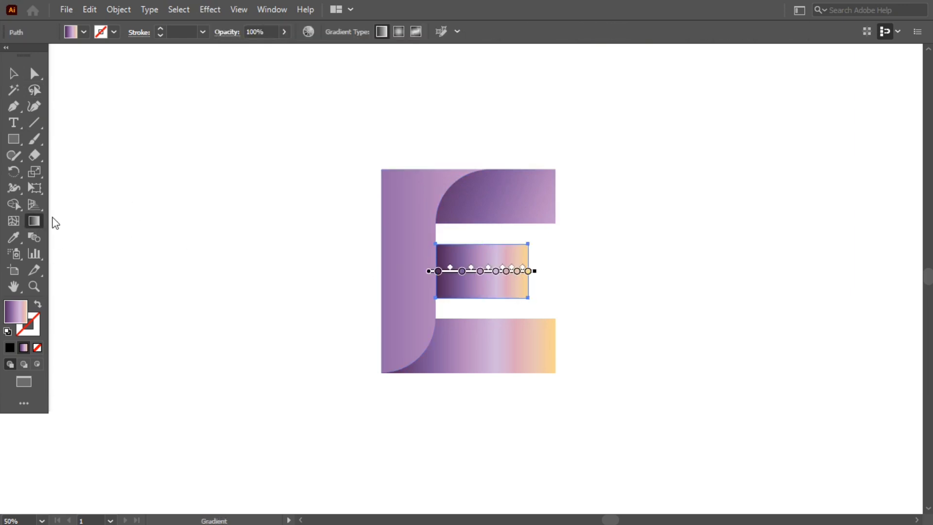
mouse_move(379, 276)
left_mouse_down()
mouse_move(774, 299)
mouse_move(749, 296)
left_mouse_up()
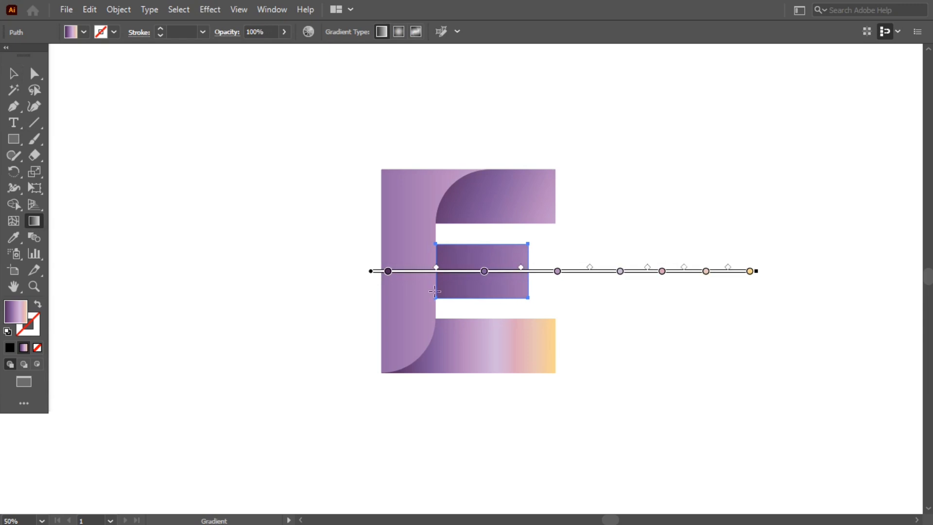
left_click_drag(409, 259, 593, 271)
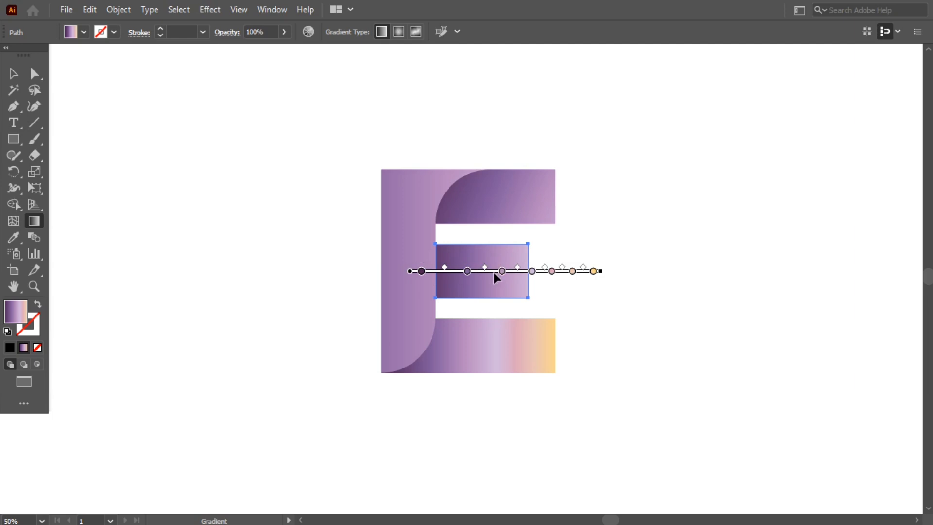
left_click_drag(488, 269, 488, 270)
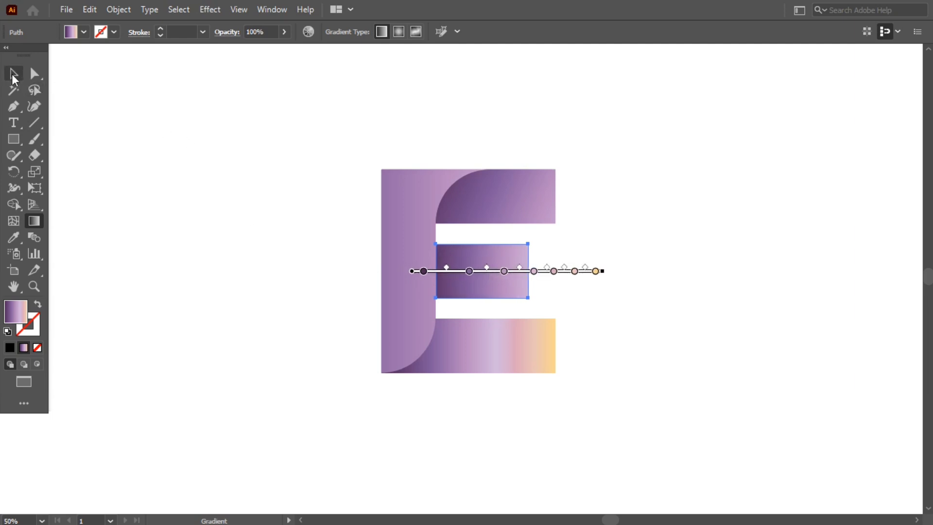
left_click(14, 74)
left_click(191, 193)
- Redirect the bottom arm's gradient diagonally down to the right and beyond the arm, from dark purple at the stem to light purple
left_click(485, 336)
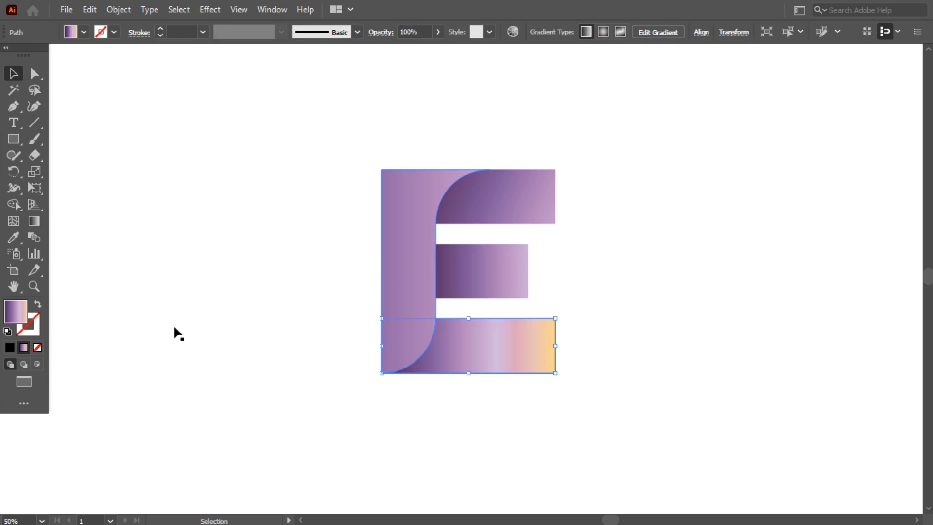
left_click(34, 221)
mouse_move(355, 313)
left_mouse_down()
mouse_move(509, 387)
mouse_move(765, 448)
mouse_move(738, 437)
left_mouse_up()
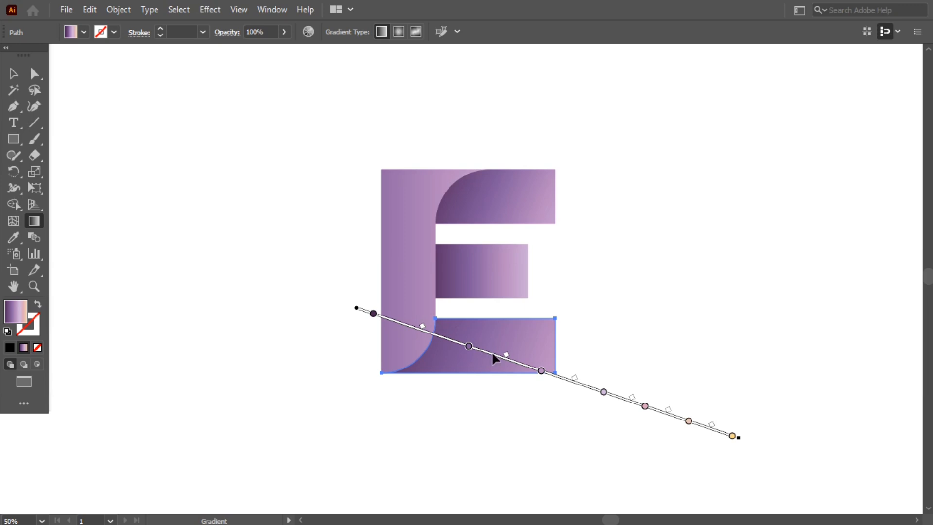
left_click_drag(492, 354, 517, 379)
left_click_drag(500, 373, 505, 372)
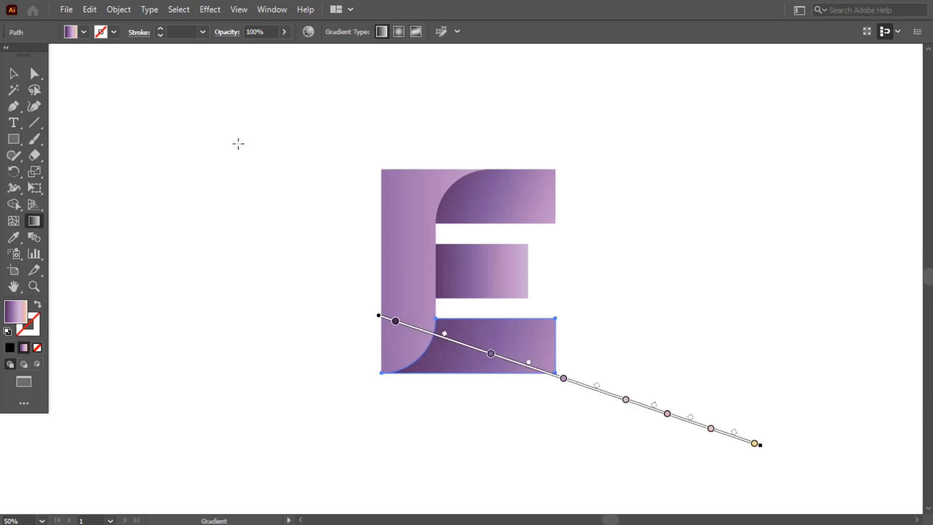
left_click(14, 73)
left_click(243, 251)
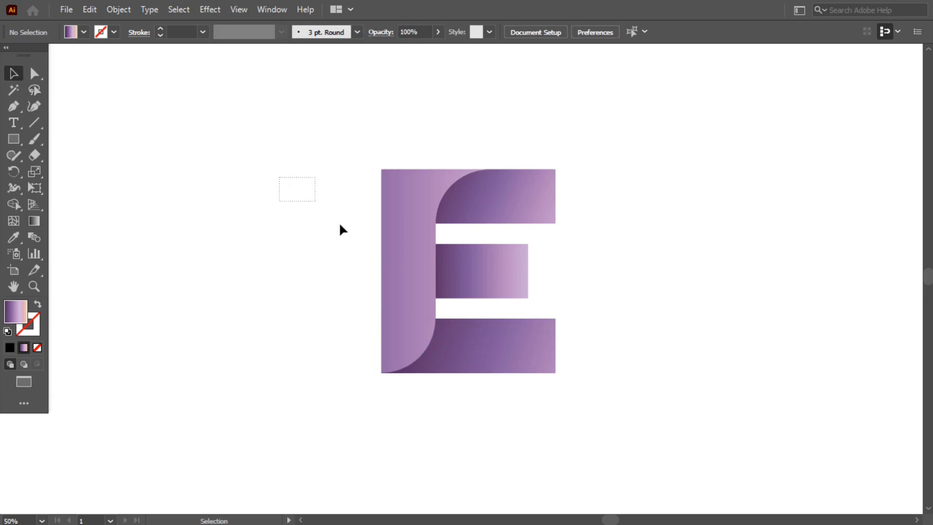
- Group all the E's shapes and scale the group up to about 1.5 times its size
left_click_drag(339, 222, 552, 363)
right_click(323, 159)
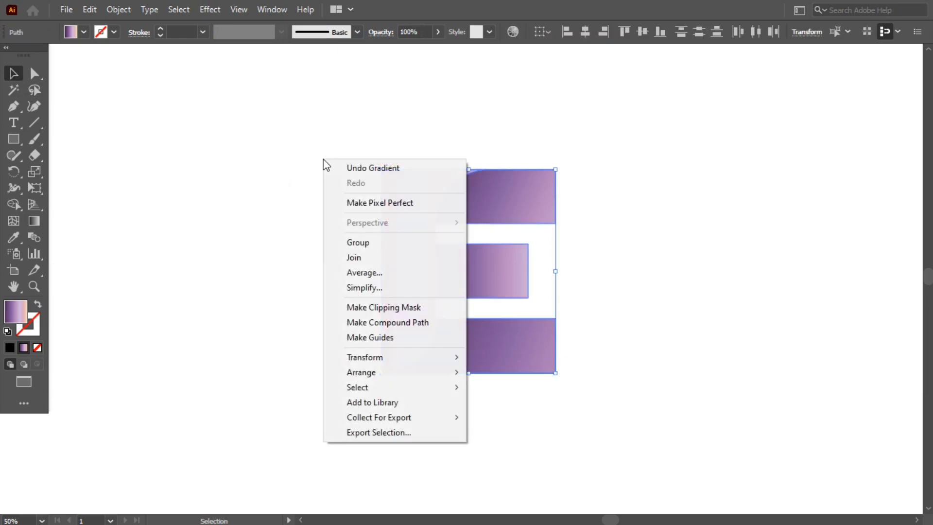
left_click(392, 242)
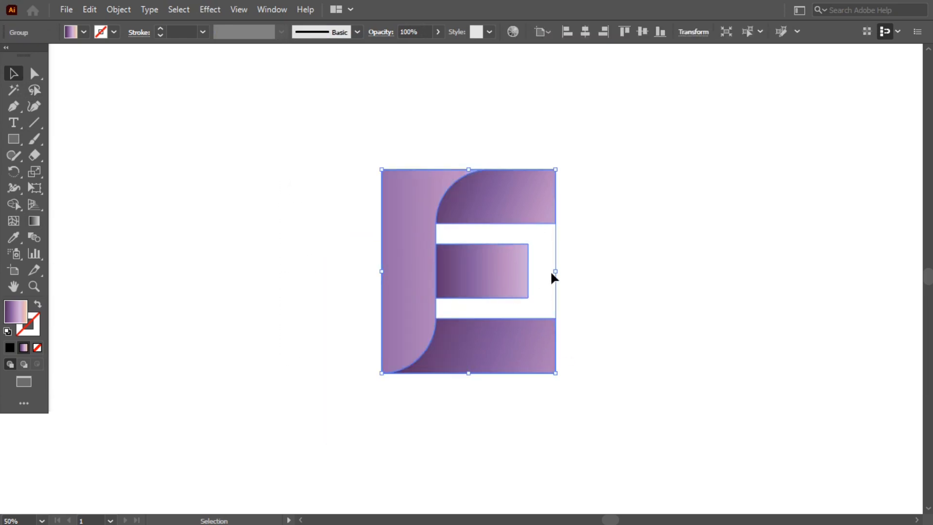
left_click_drag(555, 271, 505, 261)
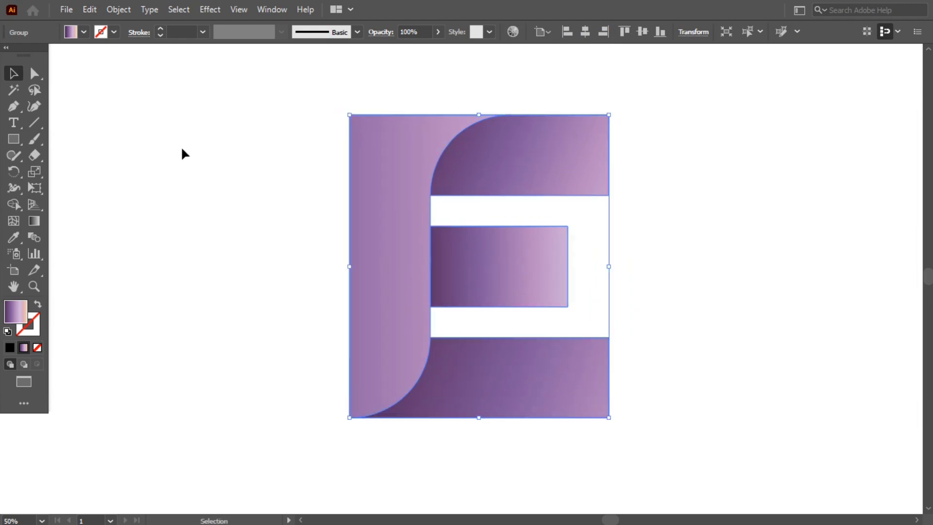